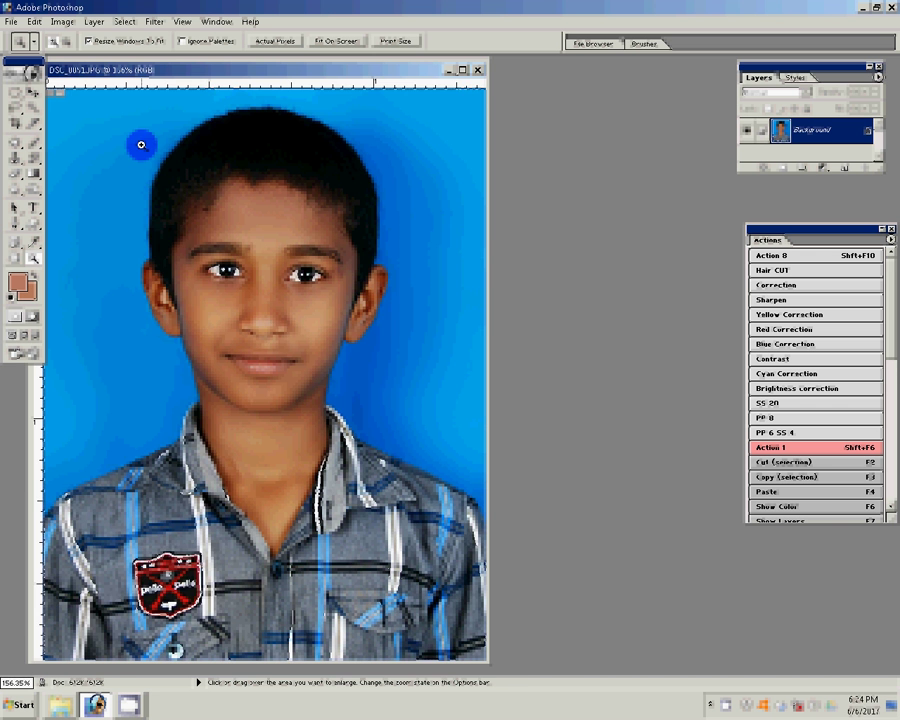
Zoom in and out on the portrait, then set the Crop tool to 3.4 × 4.4 cm at 300 pixels/inch
click(141, 145)
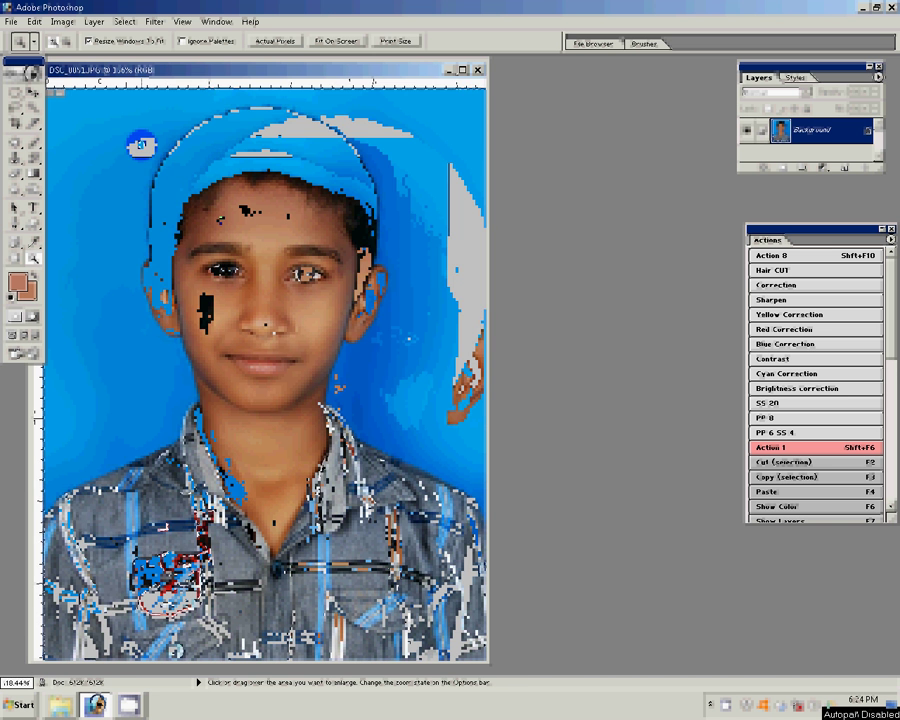
alt+click(141, 145)
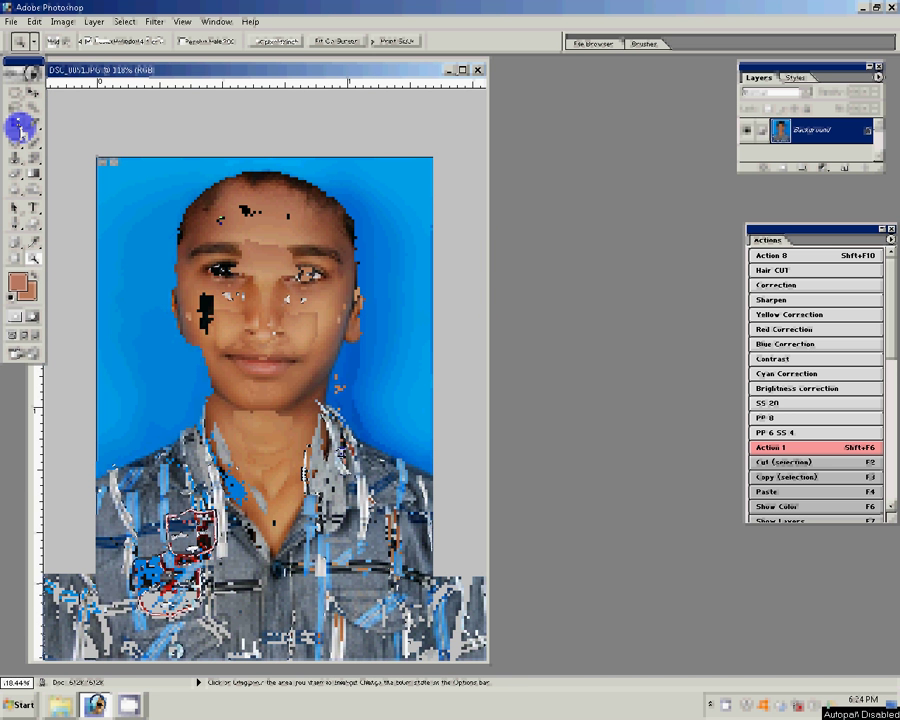
click(20, 128)
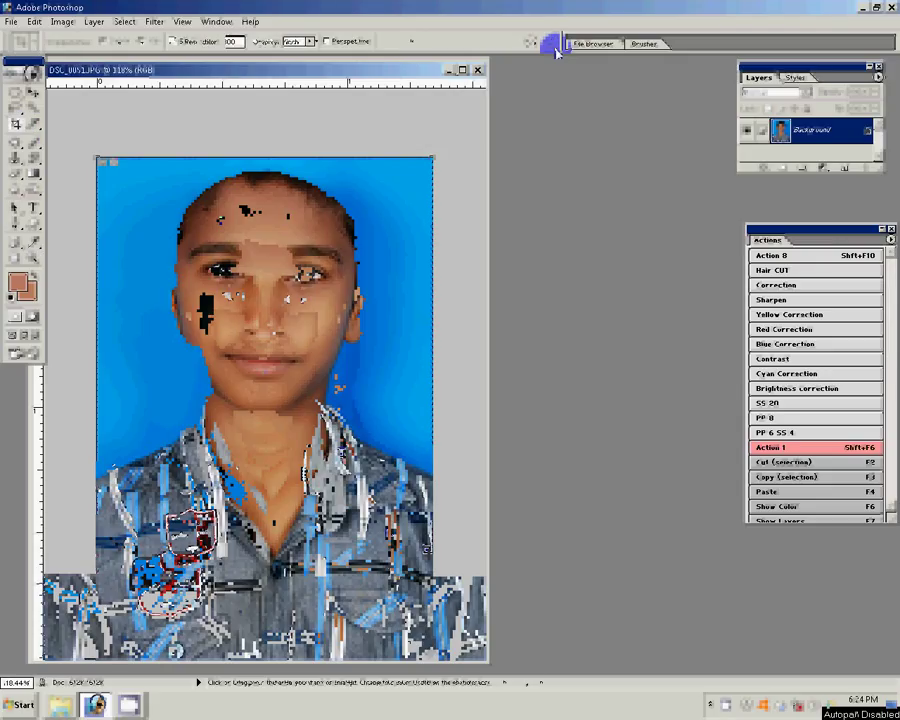
key(c)
click(10, 21)
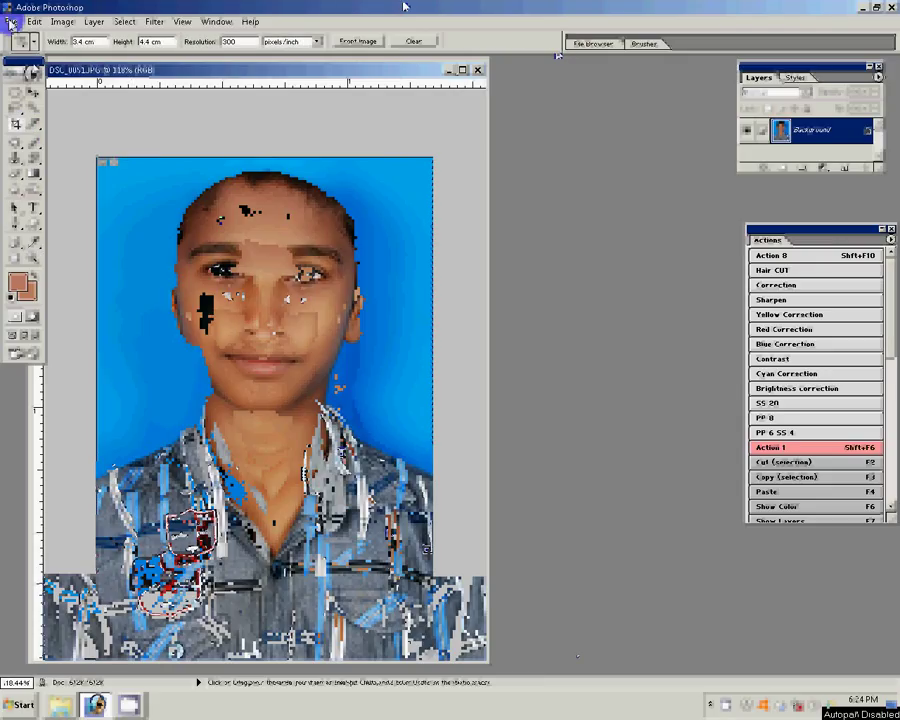
Create a white Untitled-1 document from the 4 x 6 preset, 6 × 4 inches at 300 pixels/inch
click(22, 40)
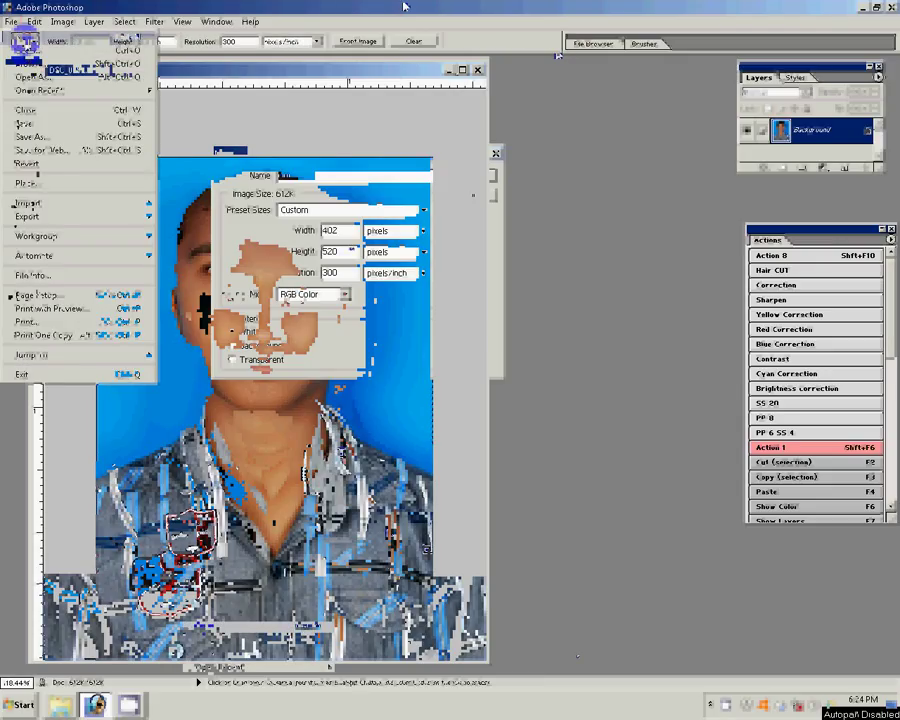
click(350, 210)
click(305, 328)
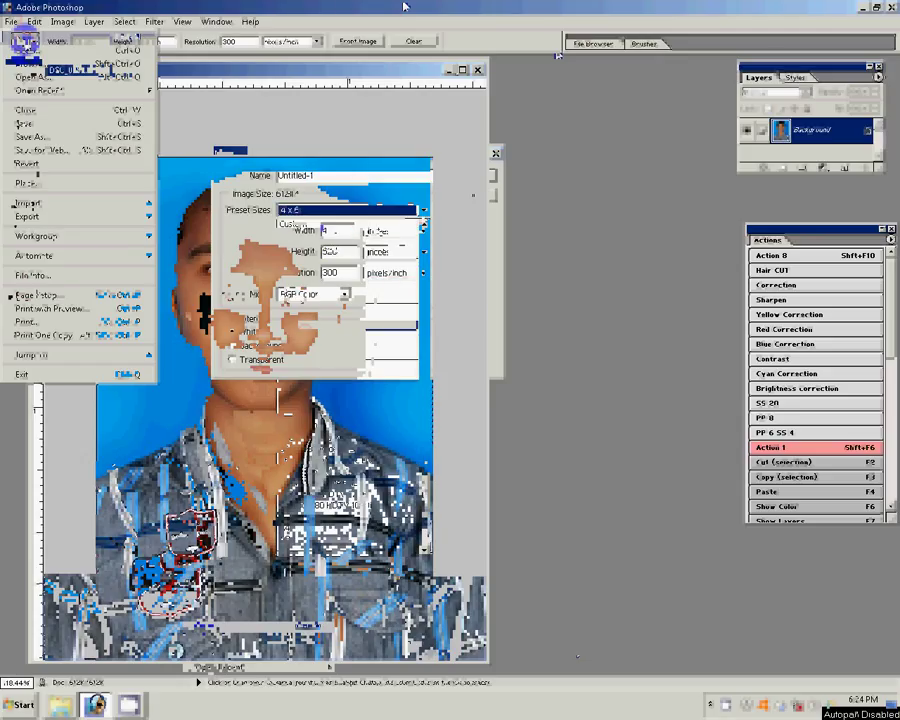
click(333, 232)
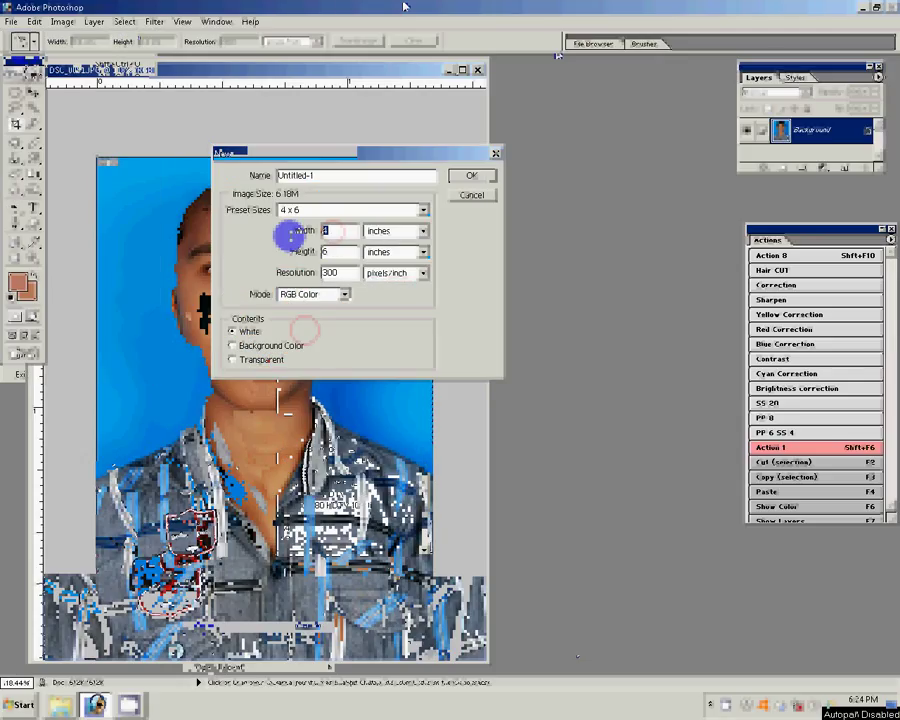
text(5)
key(Tab)
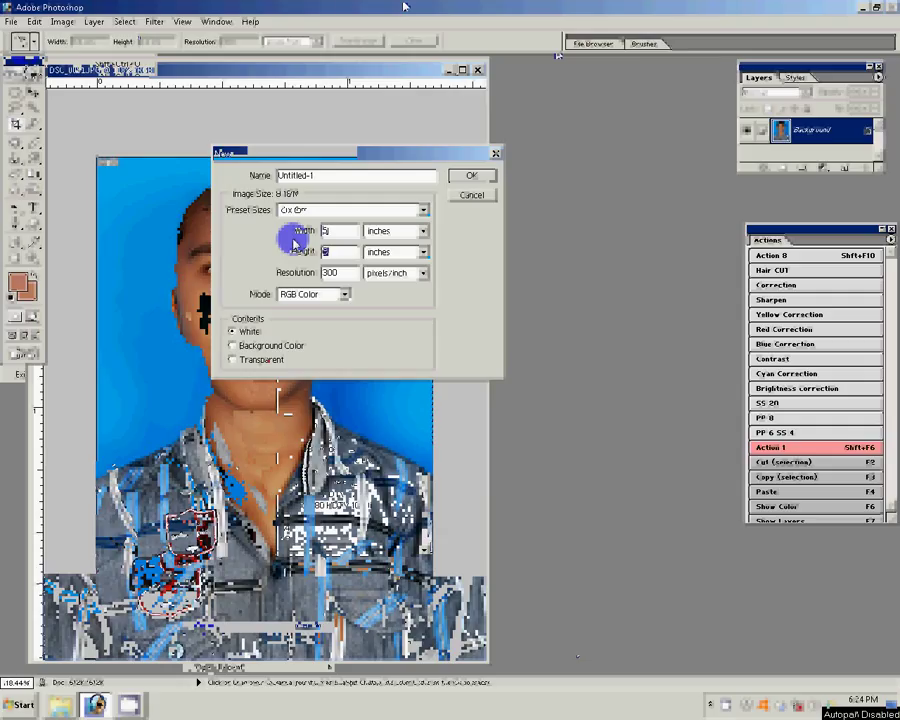
text(6)
key(Tab)
text(4)
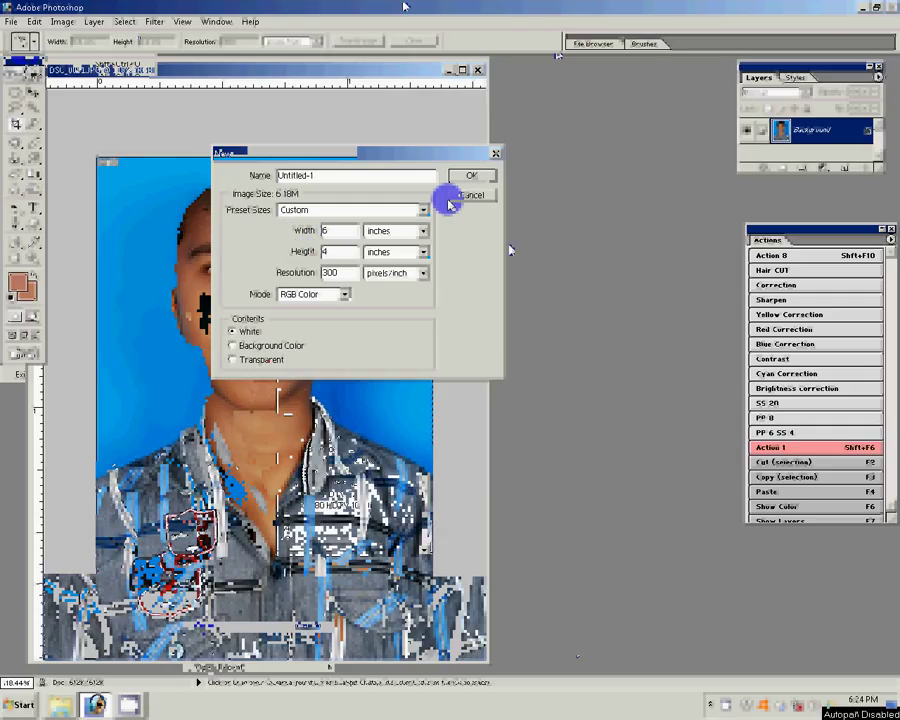
click(471, 177)
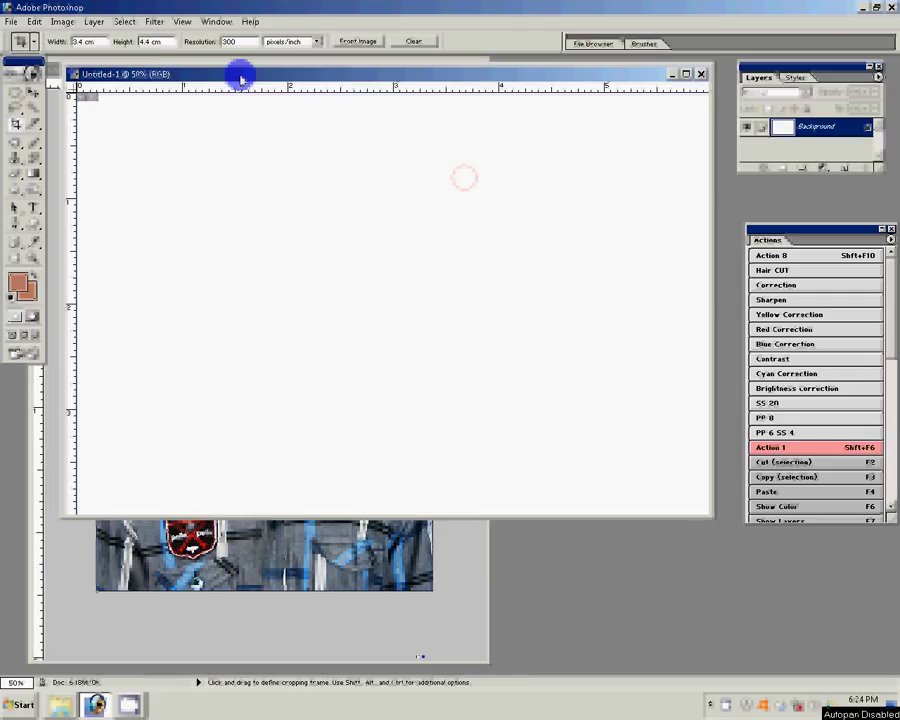
Drag a copy of the portrait into Untitled-1's top-left corner as Layer 1
mouse_move(241, 78)
mouse_down()
mouse_move(285, 146)
mouse_move(118, 82)
mouse_up()
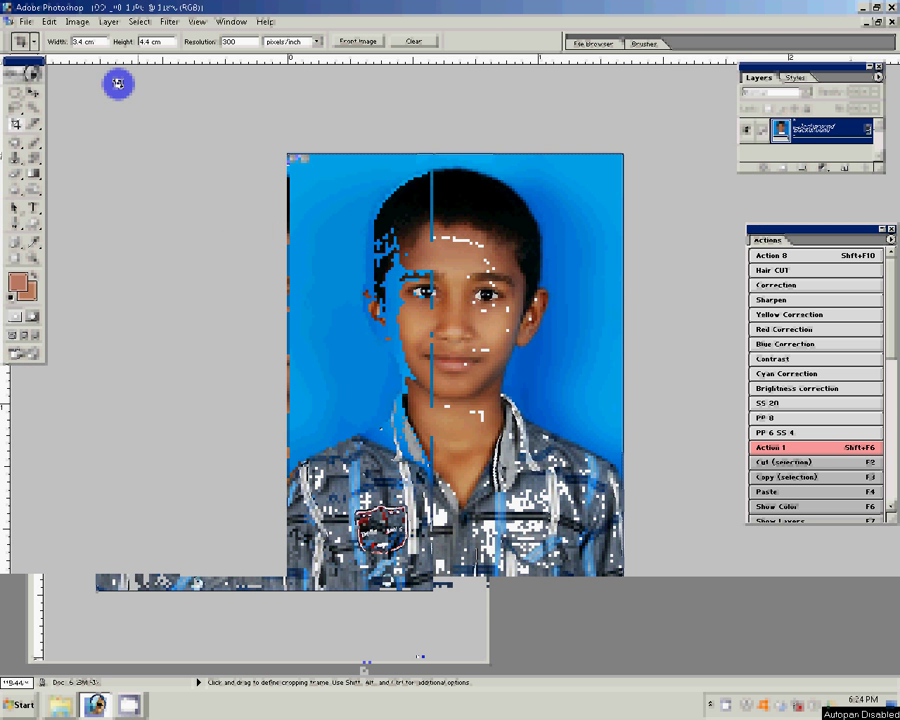
click(877, 21)
click(31, 92)
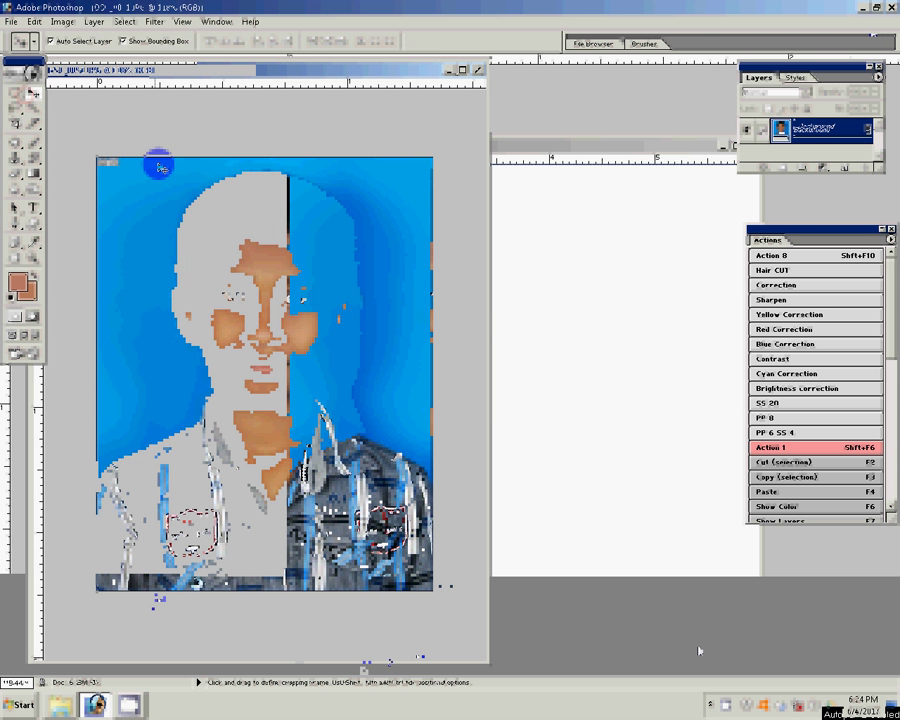
drag(585, 280, 223, 213)
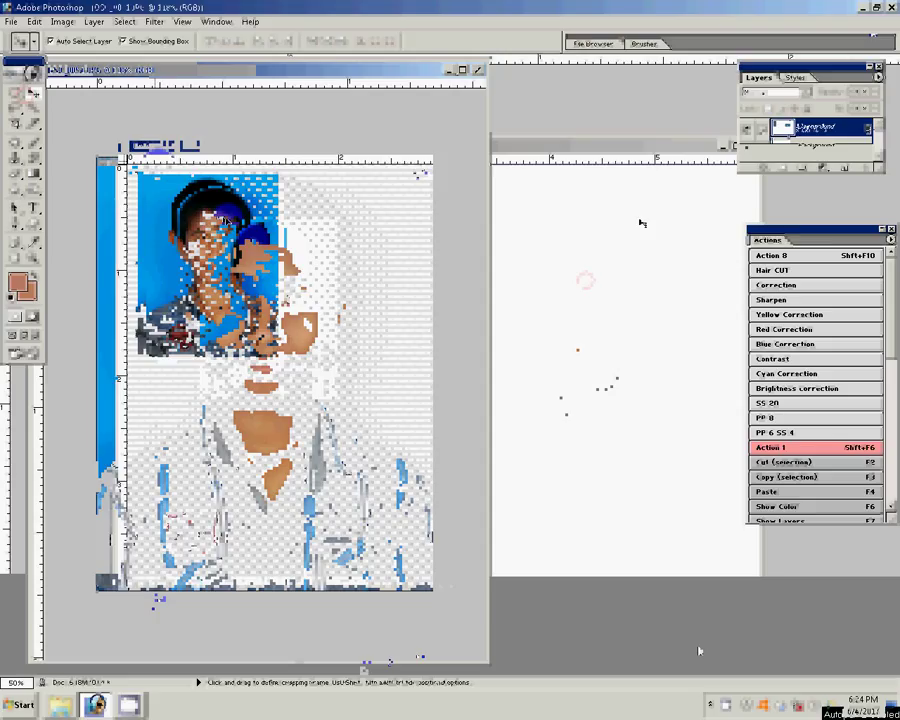
click(120, 420)
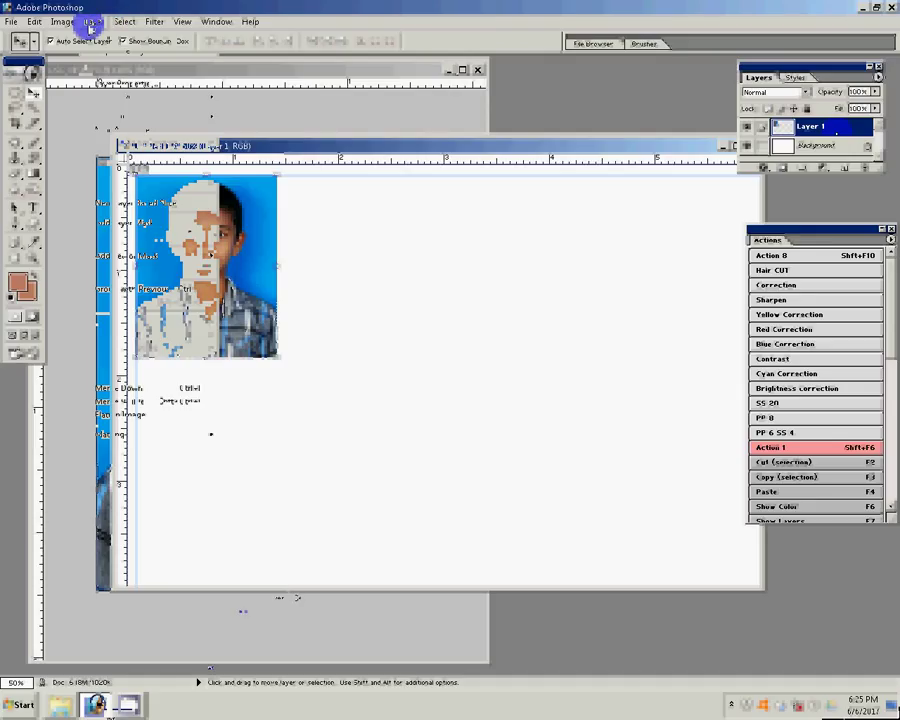
Duplicate the portrait layer, place the copy beside the first, and merge them down
click(93, 21)
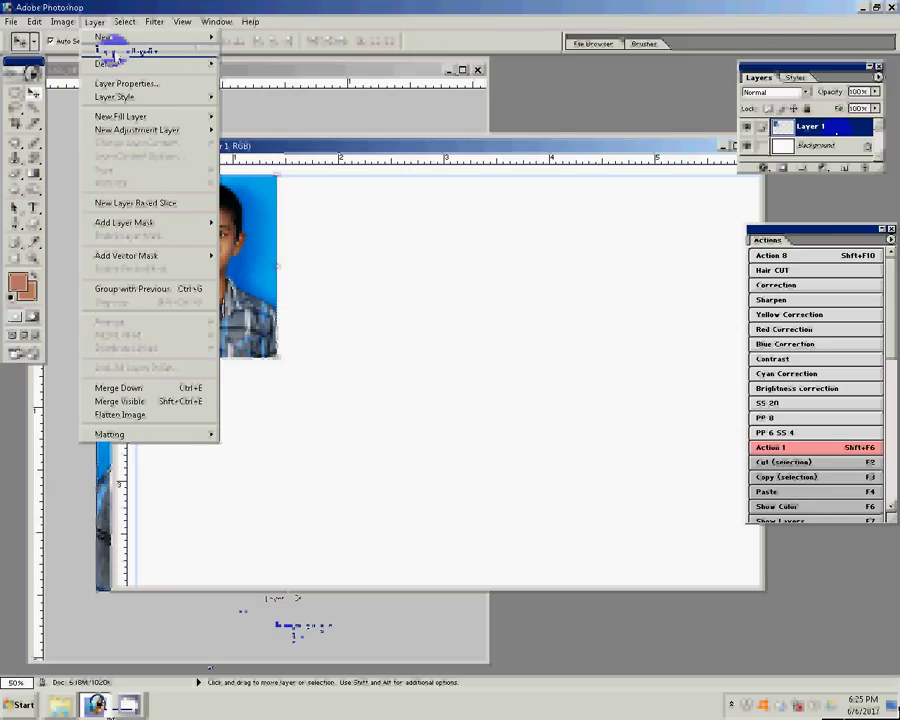
click(115, 50)
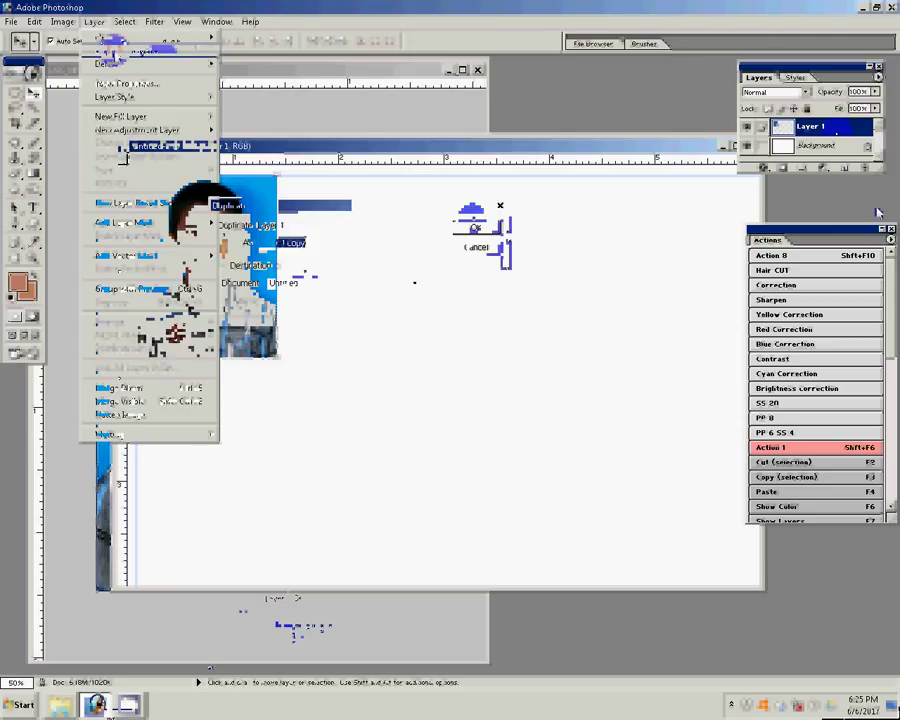
key(Return)
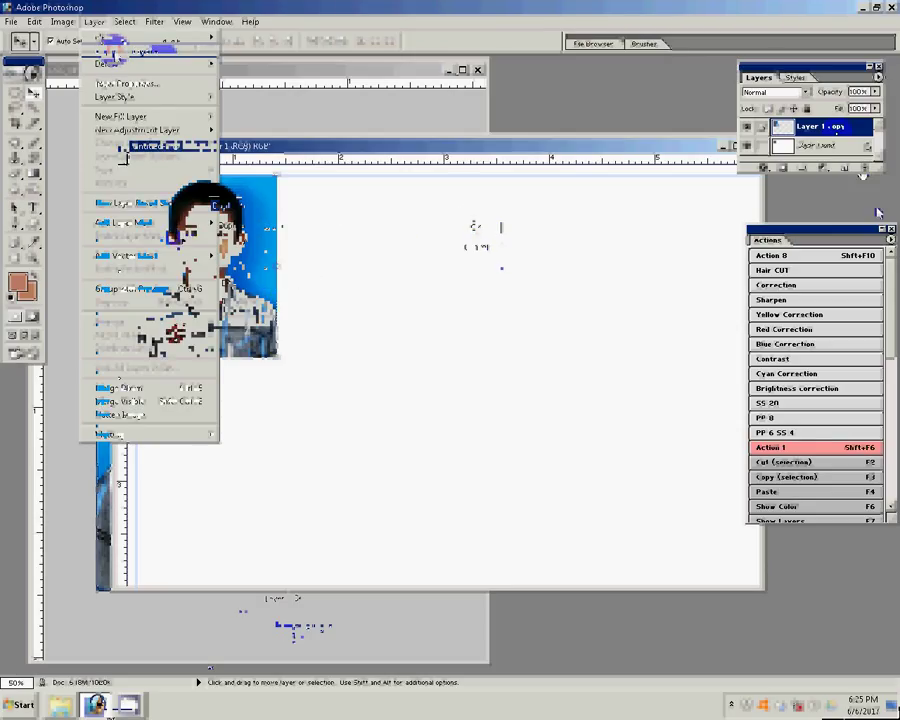
drag(170, 263, 311, 263)
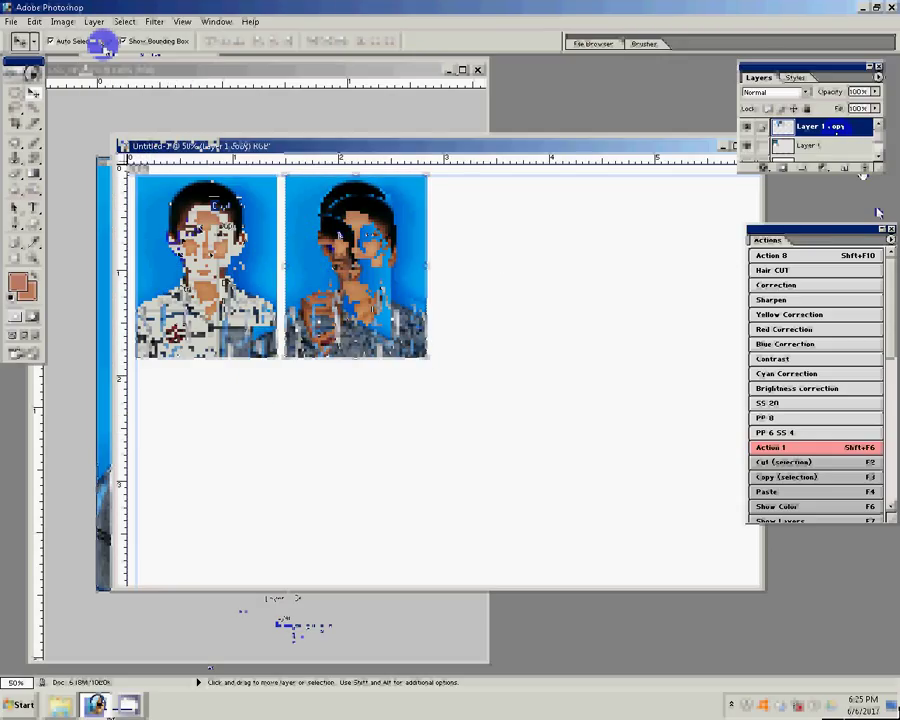
click(94, 22)
click(100, 388)
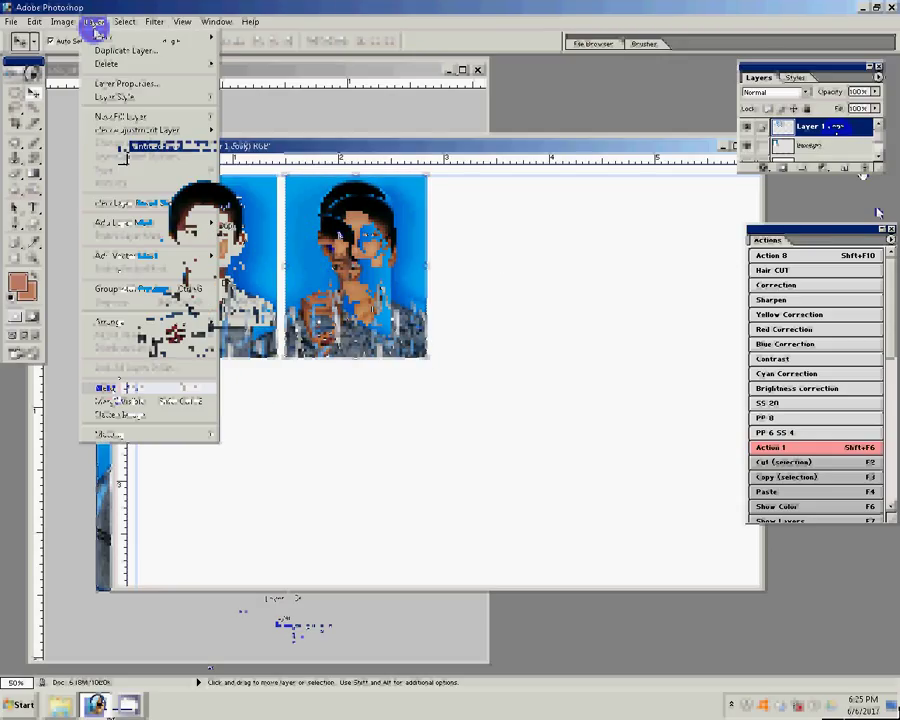
Duplicate the portrait pair and place it to the right of the originals
click(95, 22)
click(112, 50)
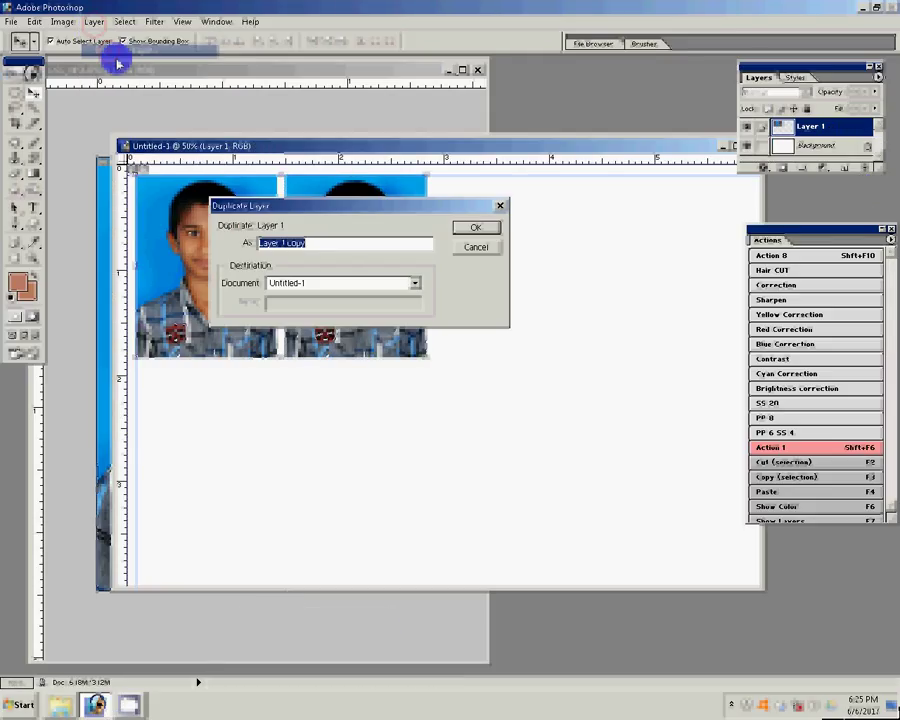
click(477, 229)
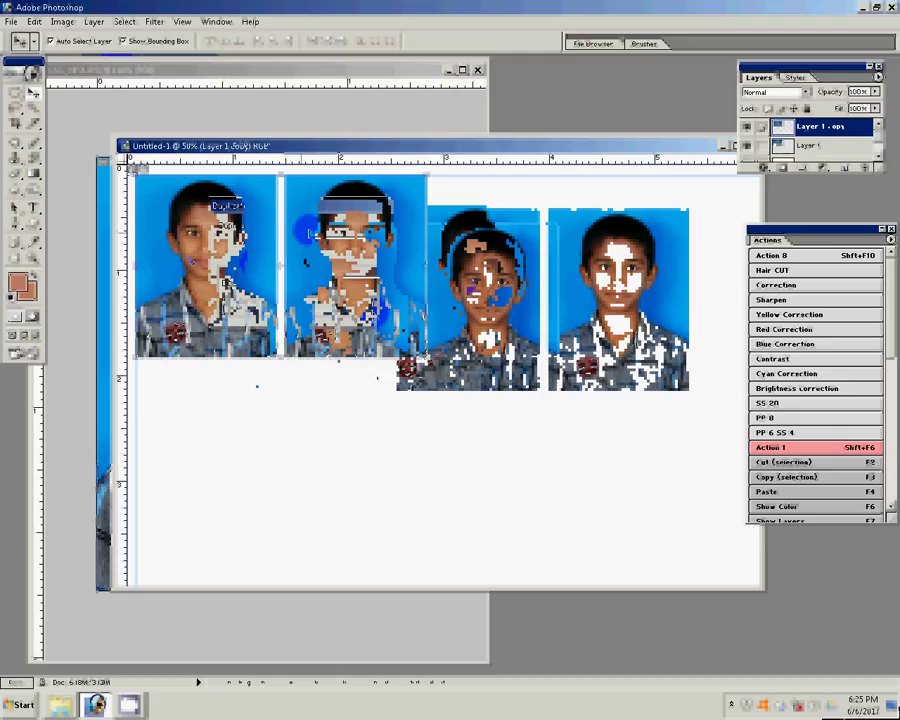
drag(540, 300, 574, 270)
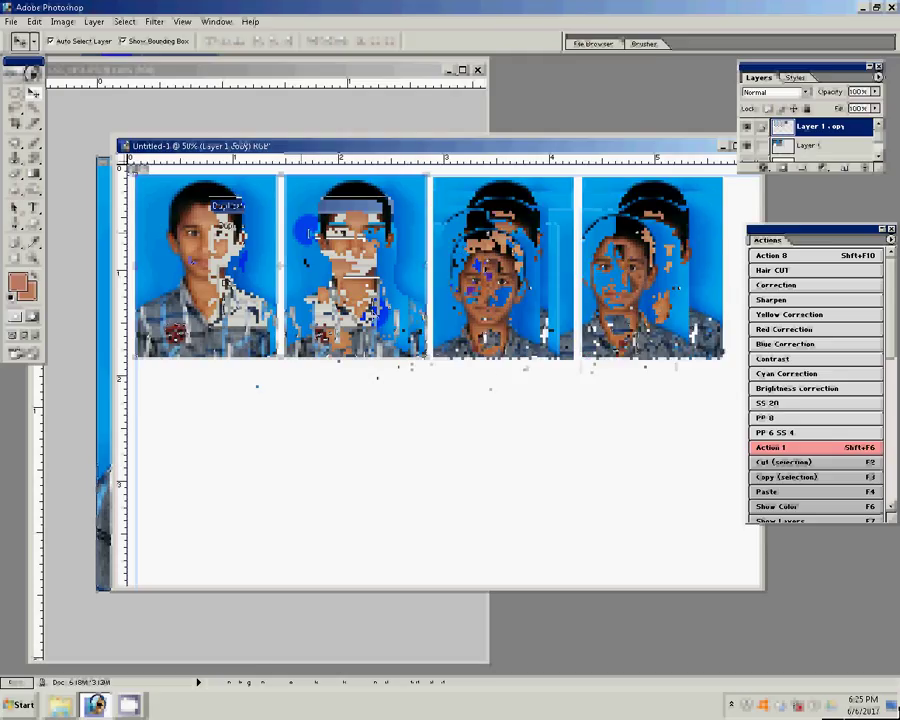
click(93, 21)
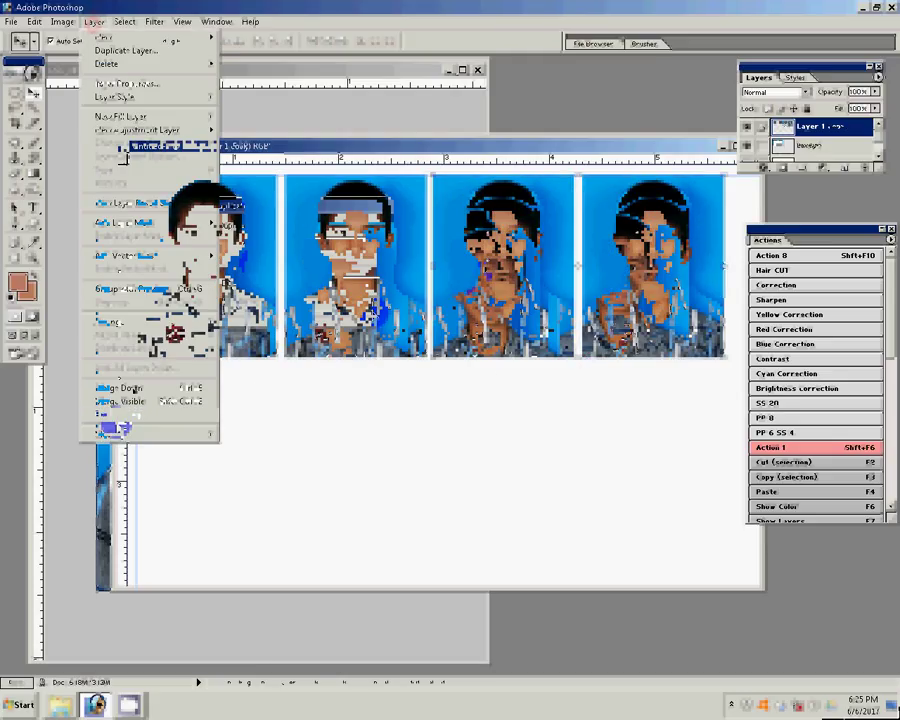
click(207, 125)
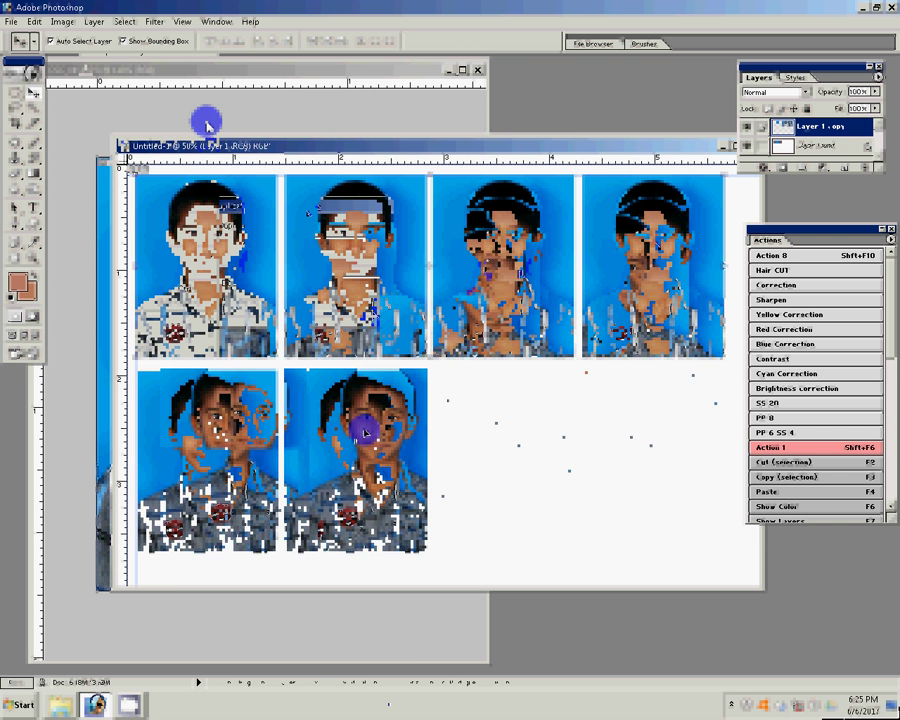
Change the original photo's resolution to 180 in Image Size
click(62, 21)
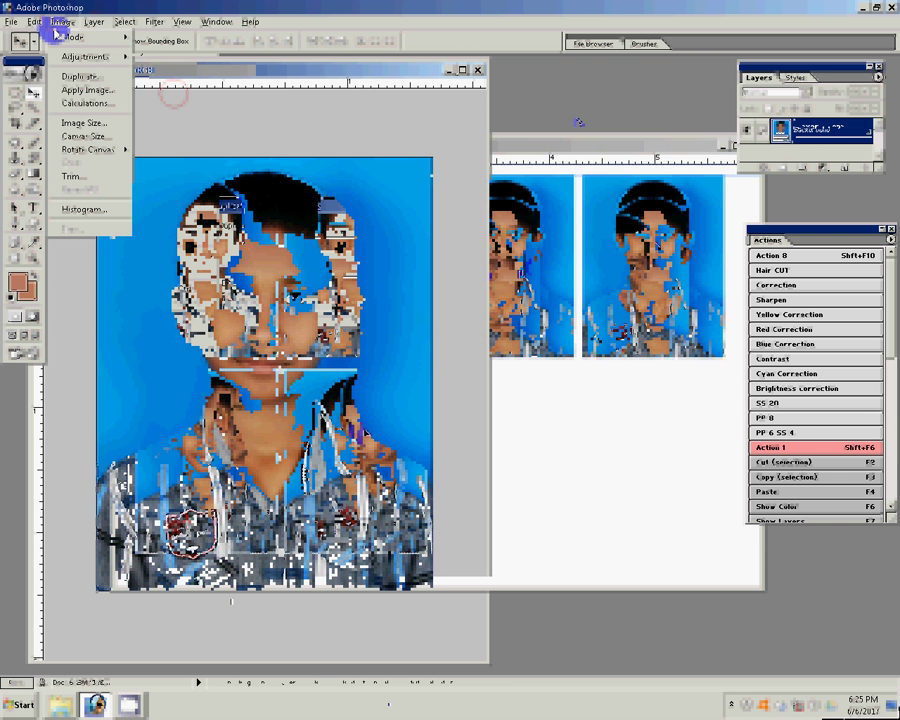
click(79, 128)
double_click(298, 312)
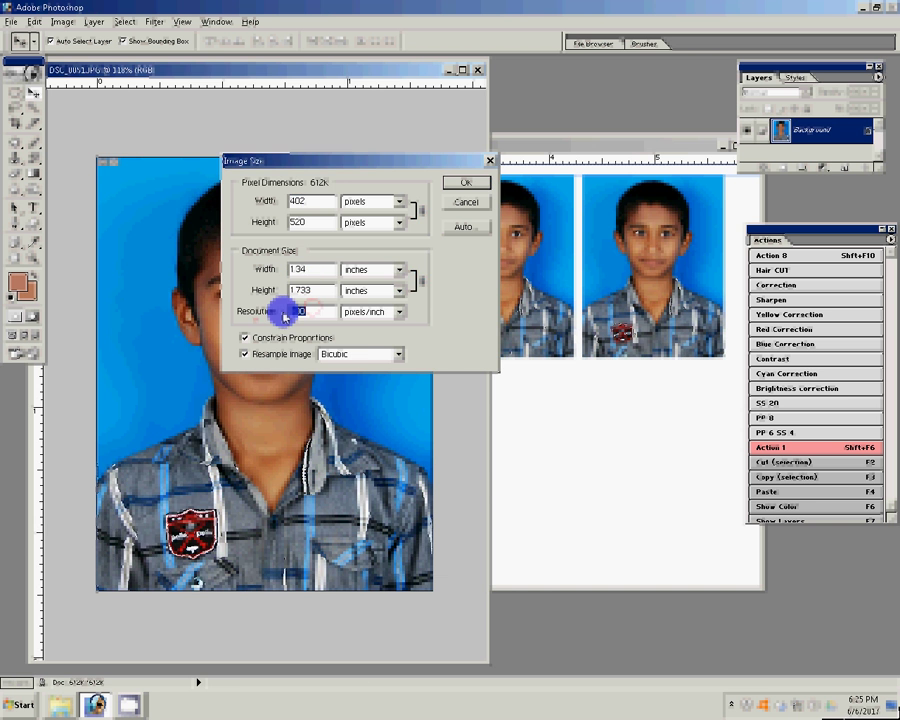
text(180)
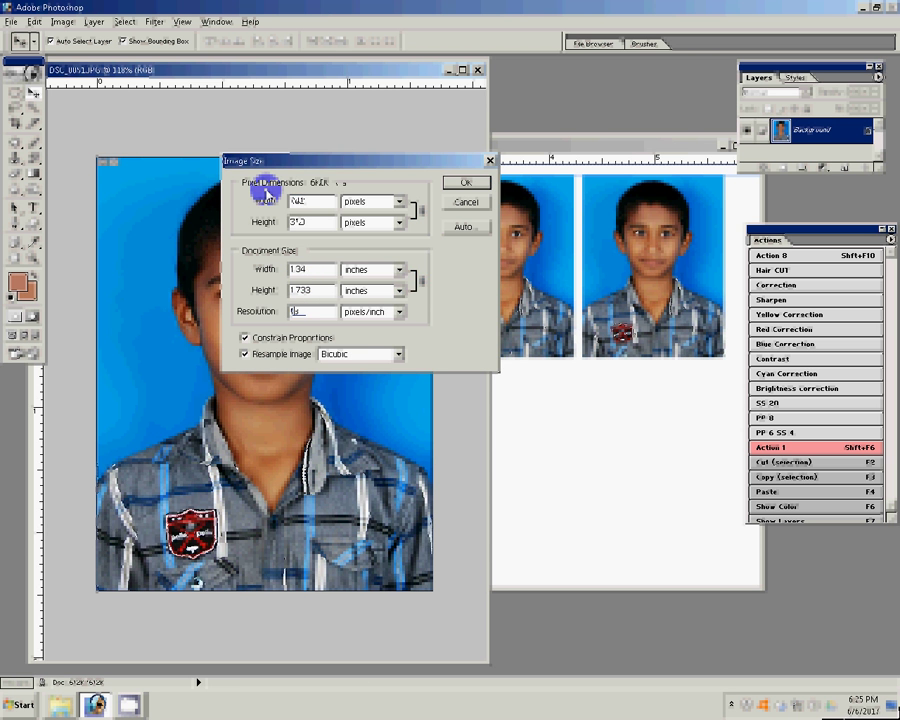
Apply the 180 resolution, rotate the small portrait 90° clockwise, and place two copies beside the bottom row
key(Return)
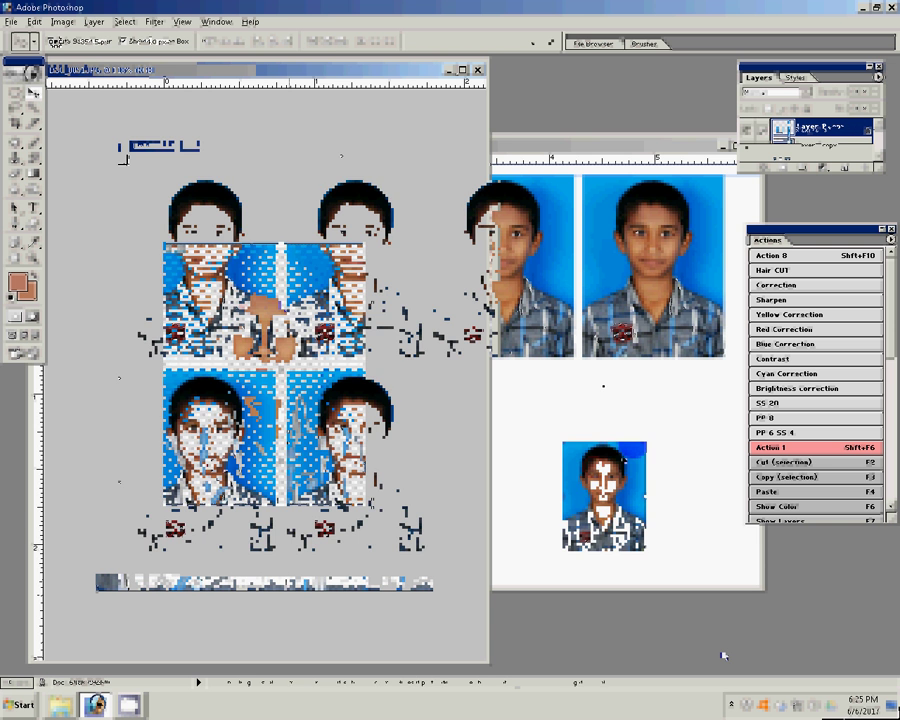
right_click(631, 364)
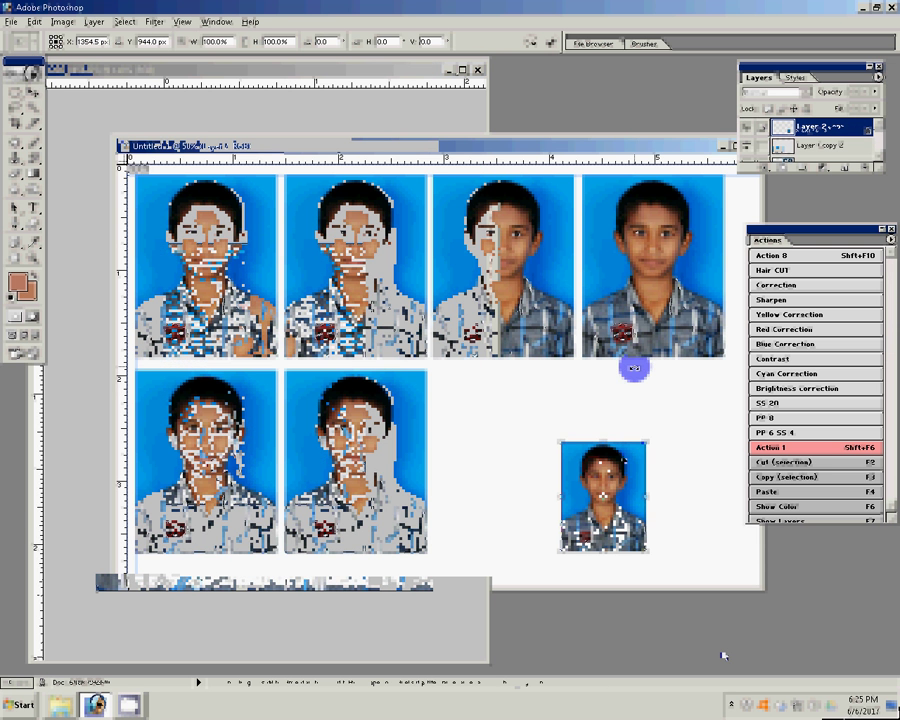
click(678, 481)
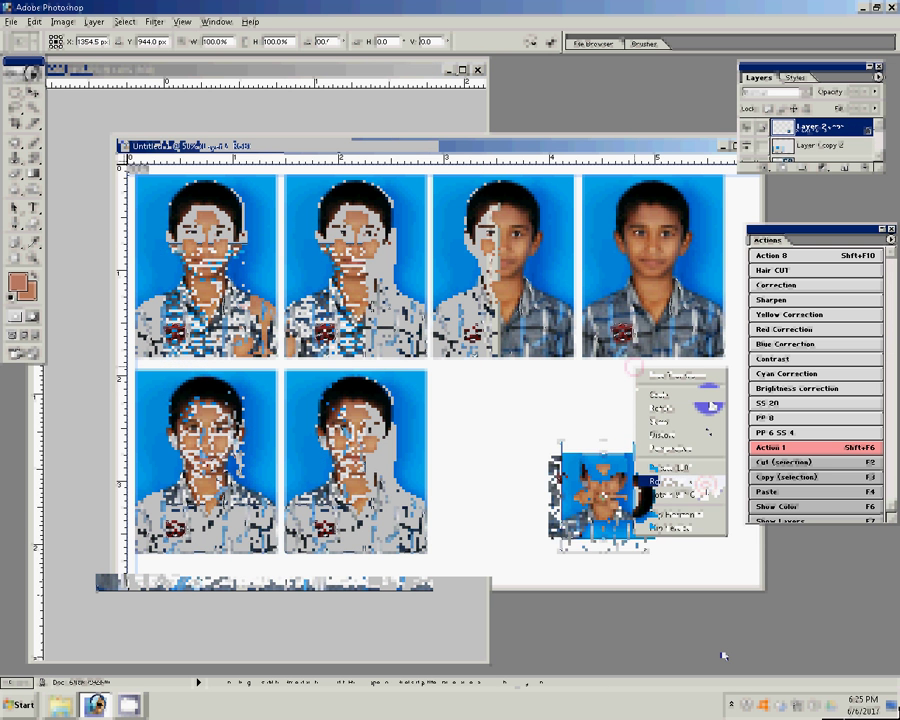
drag(600, 485, 500, 405)
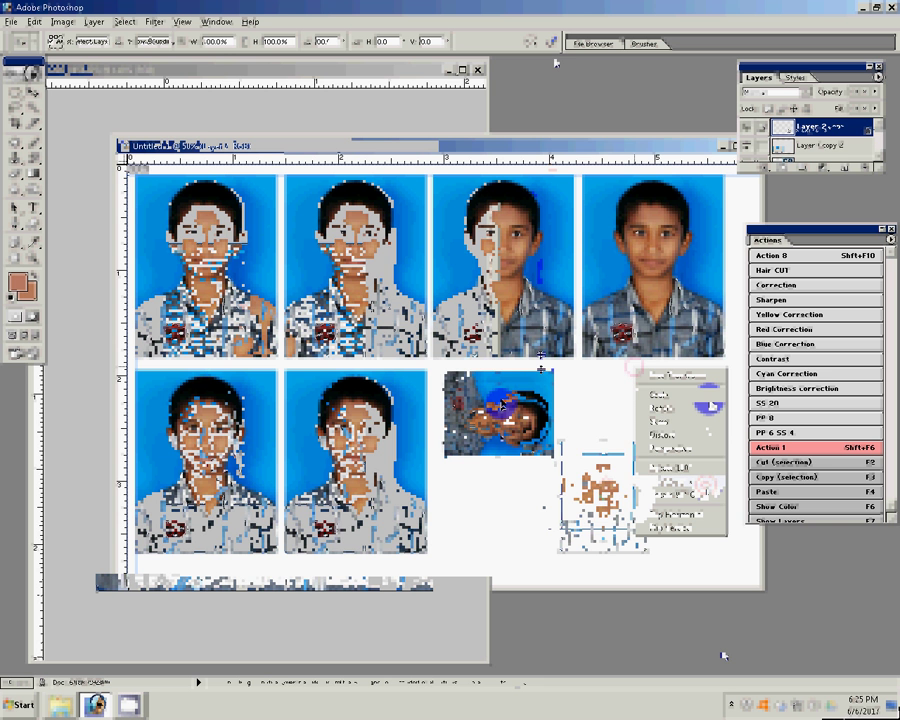
drag(483, 401, 617, 411)
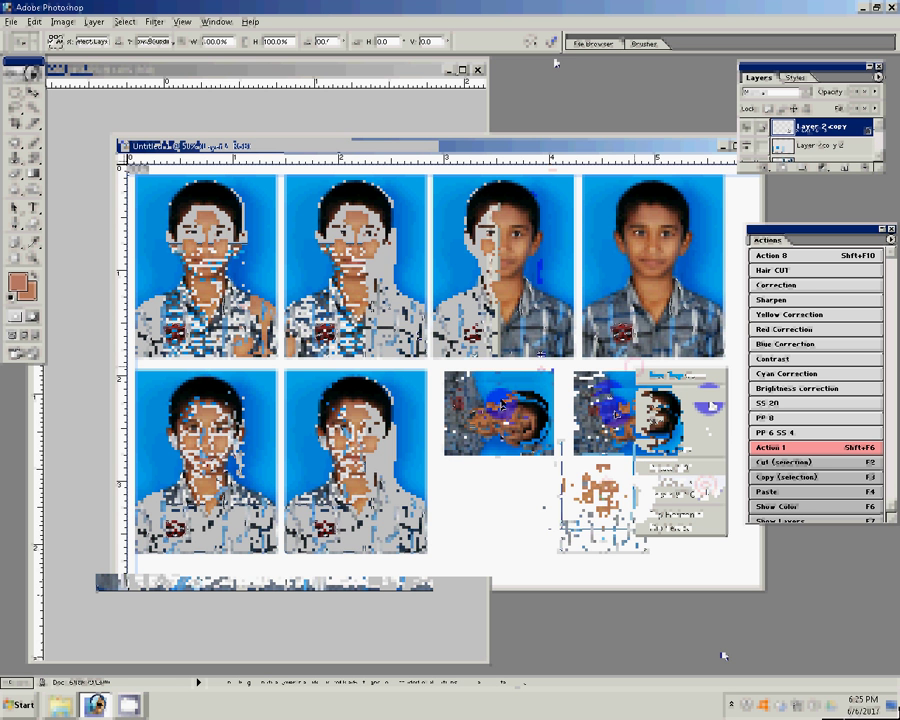
Merge the two sideways portraits and place a duplicate pair below them
click(93, 21)
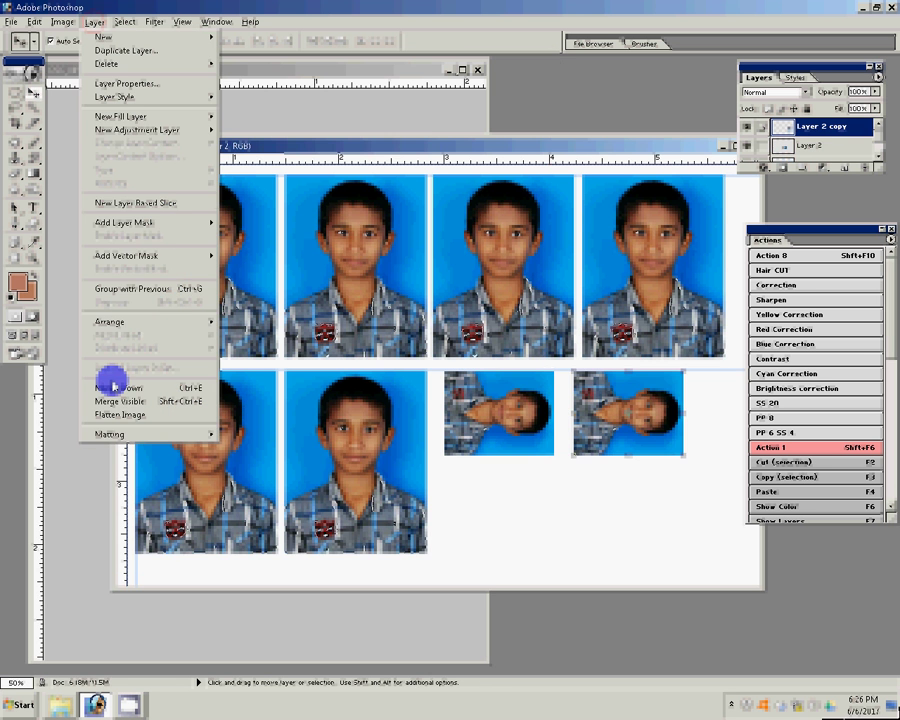
click(113, 386)
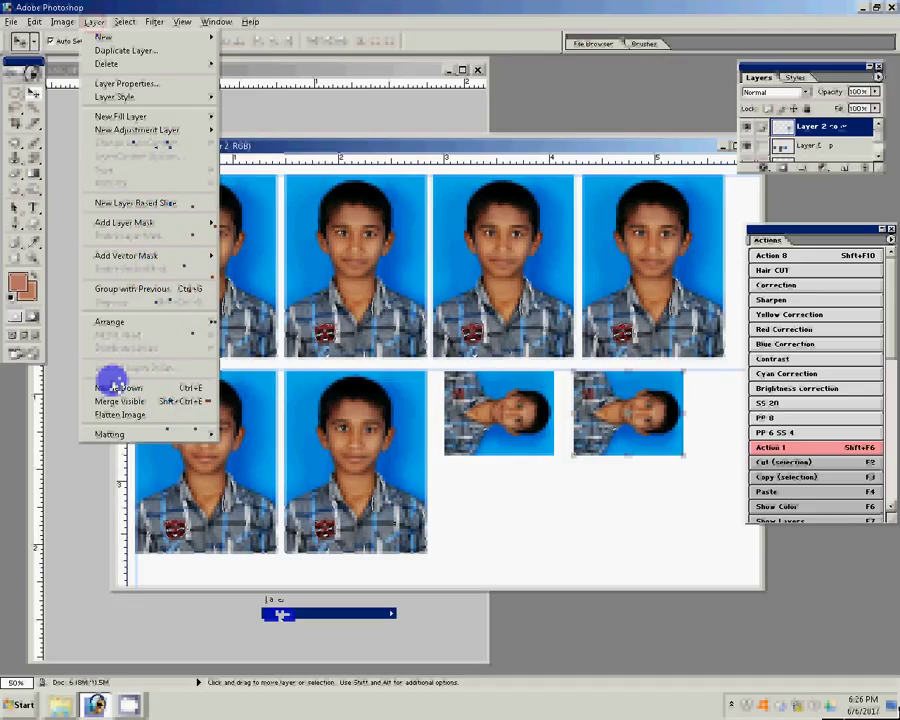
click(126, 50)
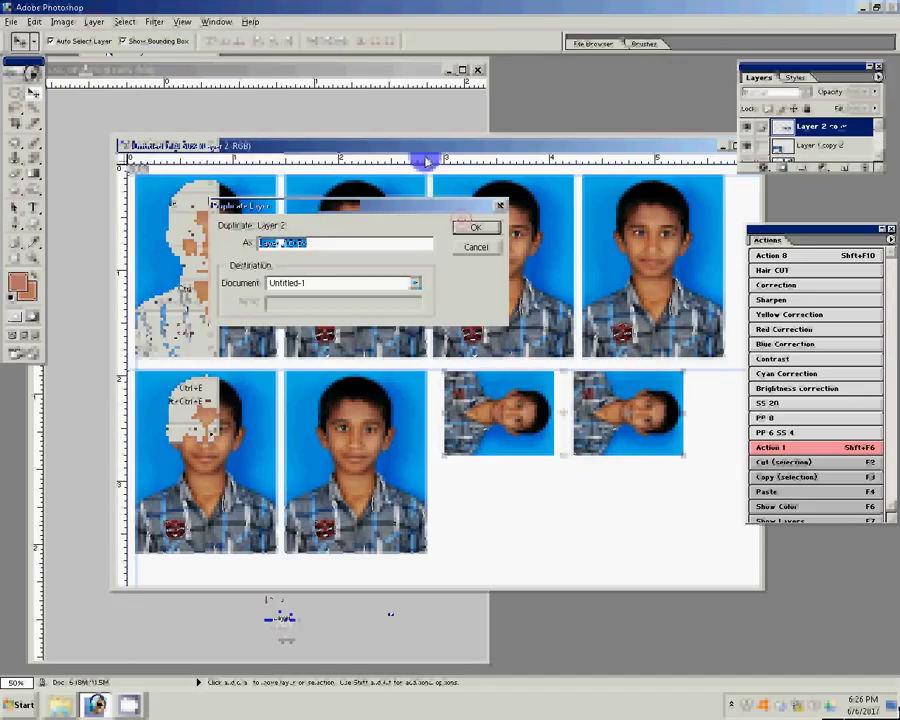
key(Return)
drag(593, 393, 595, 490)
key(Return)
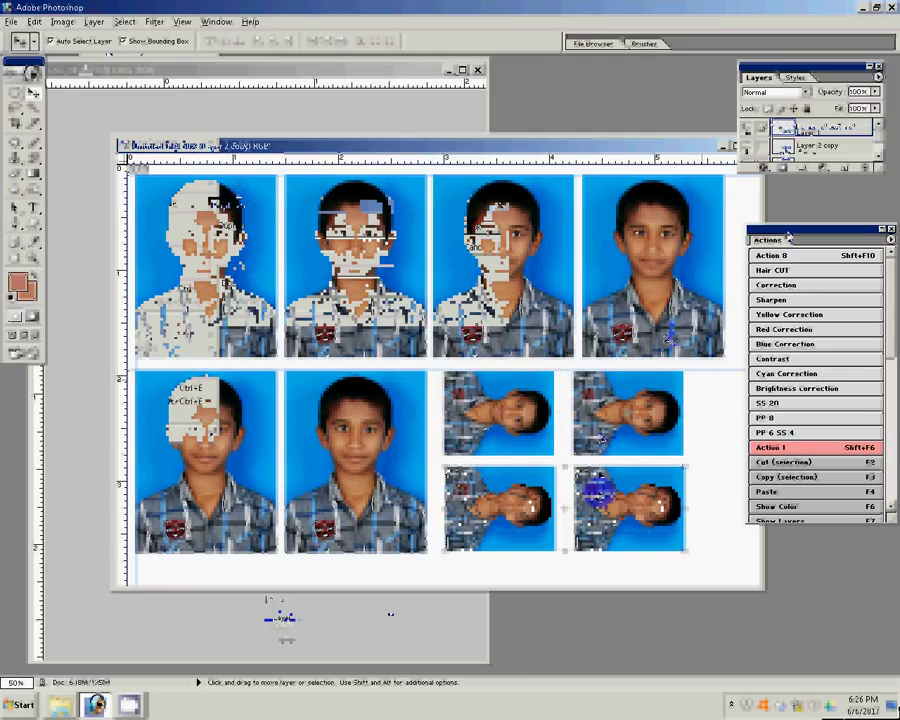
Merge all visible layers and give the portraits a coloured outside Stroke style
key(shift+ctrl+e)
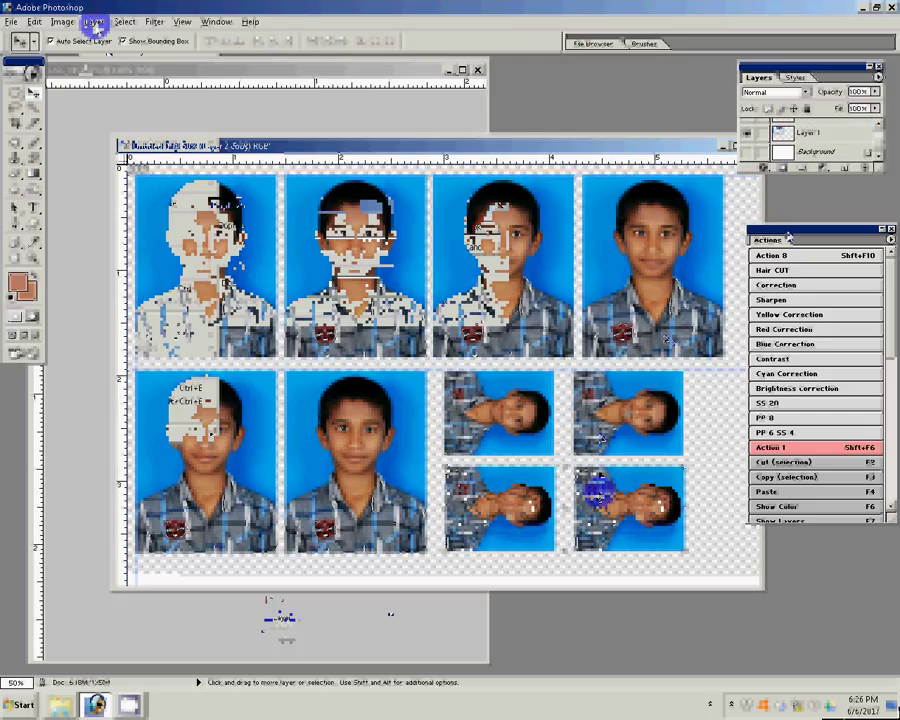
click(92, 22)
click(115, 402)
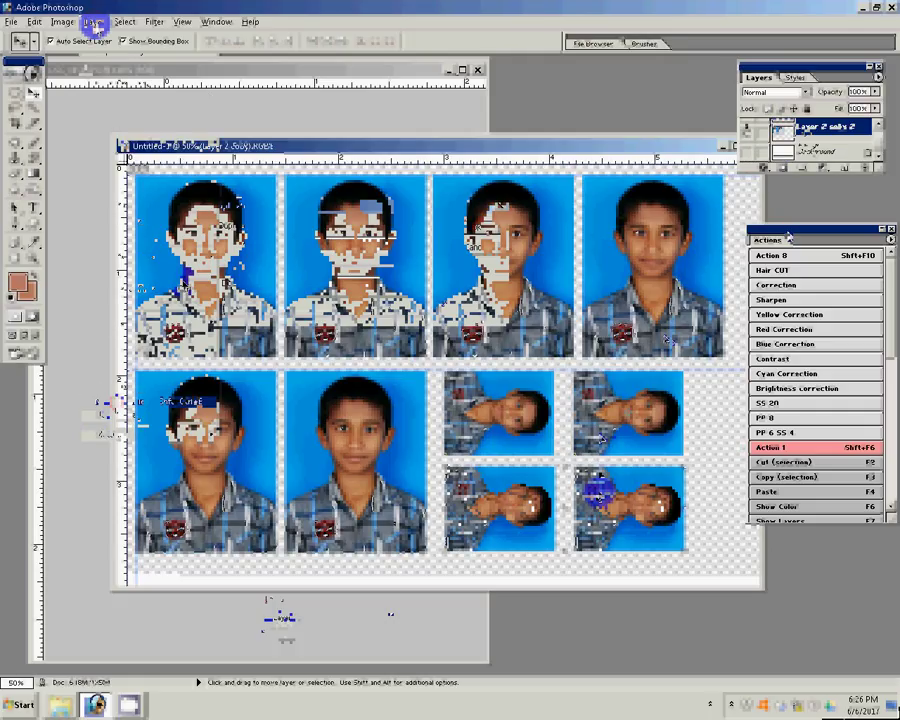
click(764, 168)
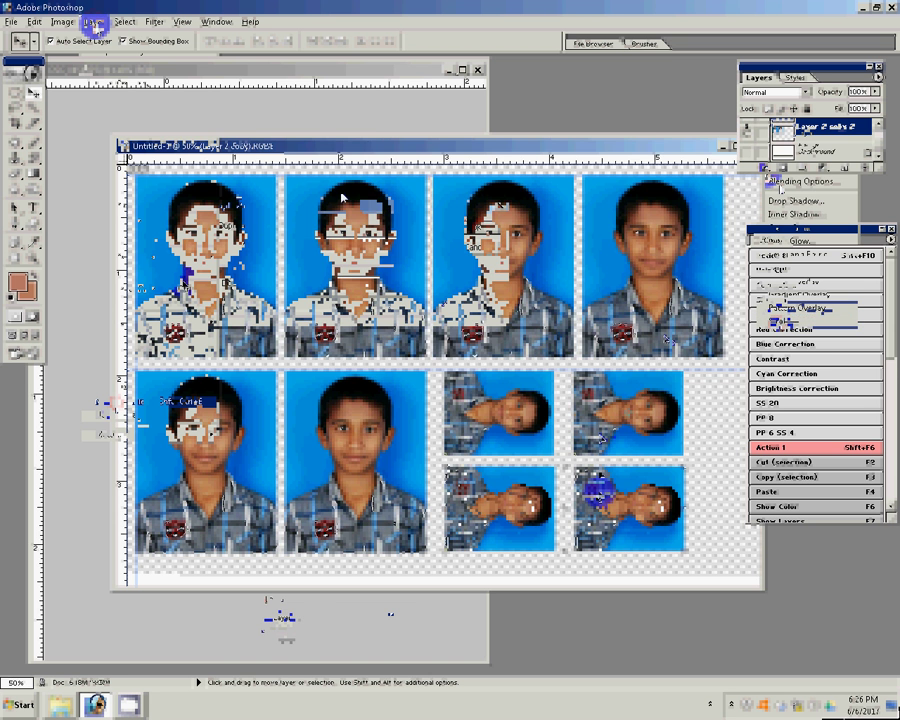
click(790, 321)
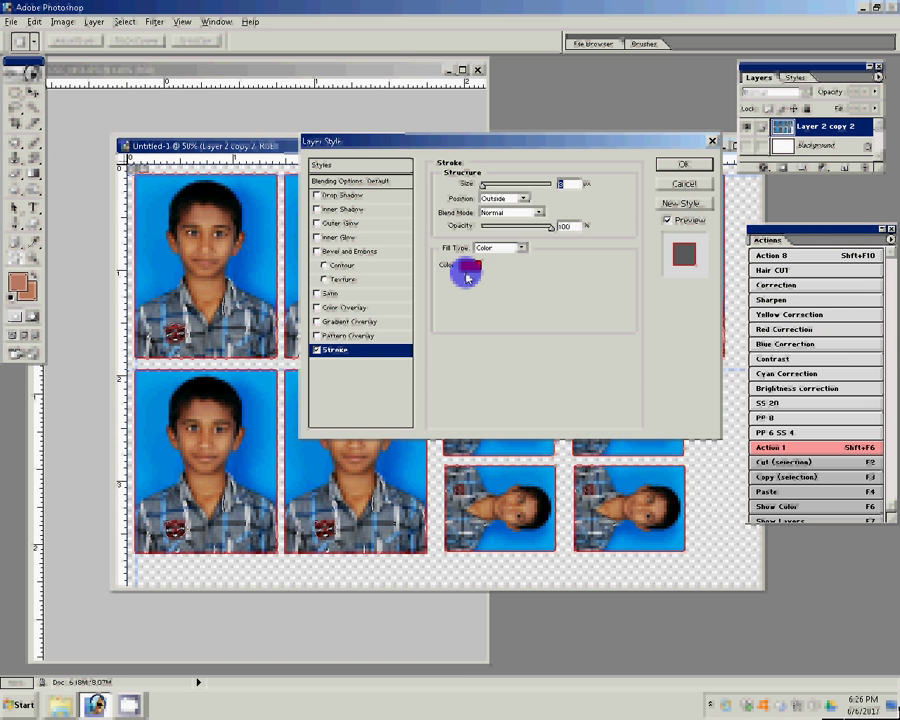
click(467, 266)
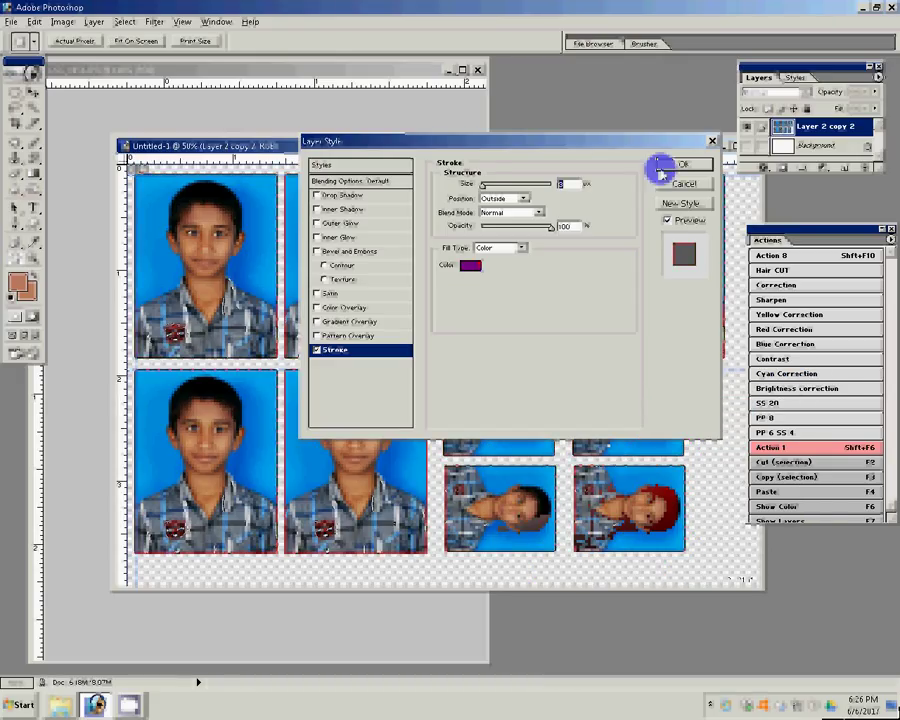
key(Return)
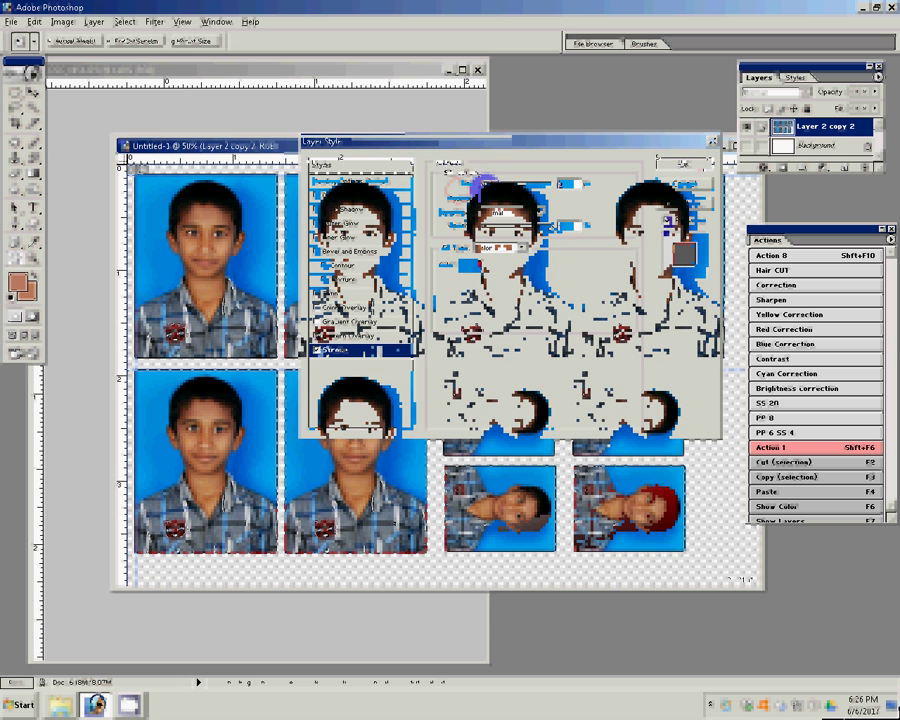
Flatten the image, discarding hidden layers
click(90, 22)
click(115, 416)
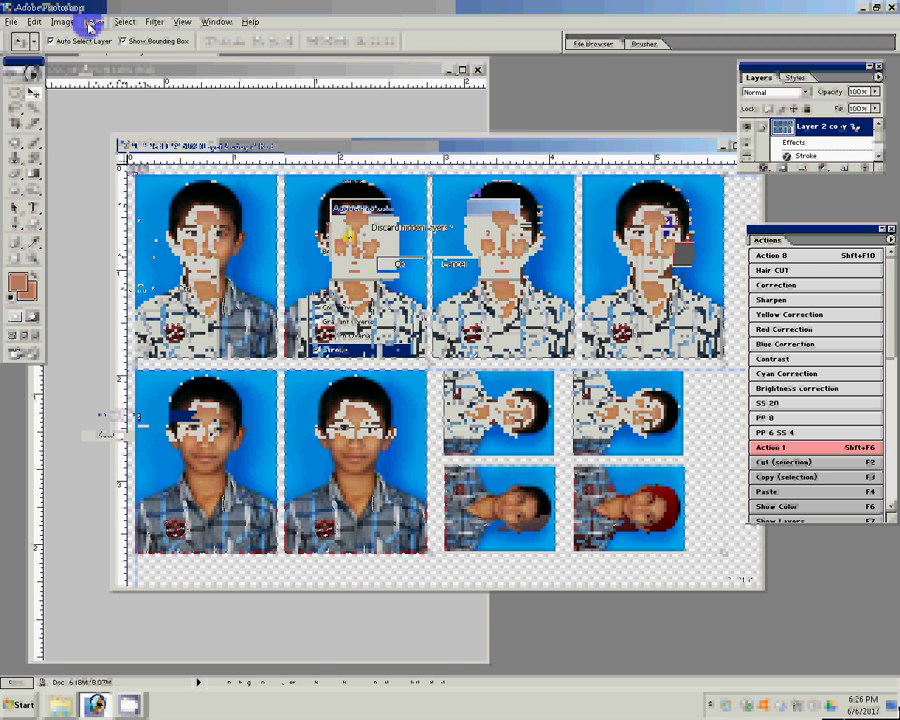
key(Return)
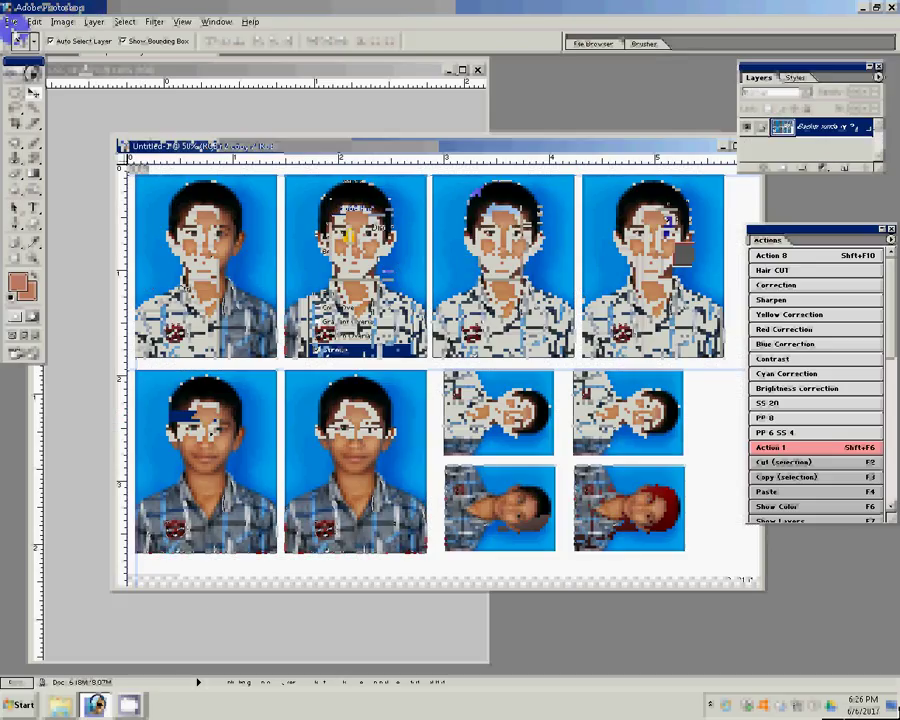
click(11, 22)
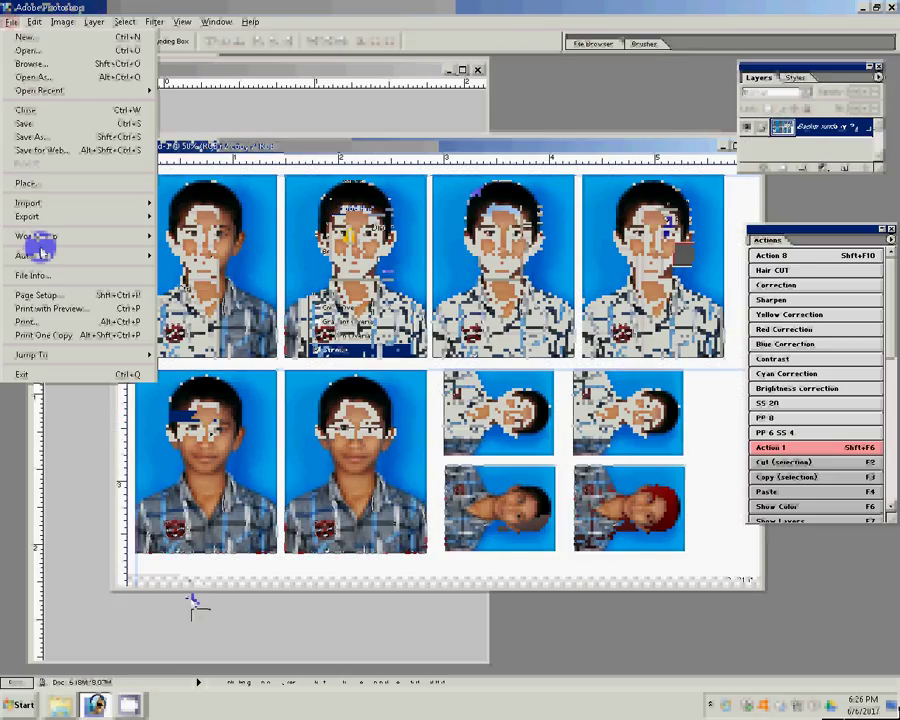
Save As into folder 6 on drive G: with JPEG format
key(shift+ctrl+s)
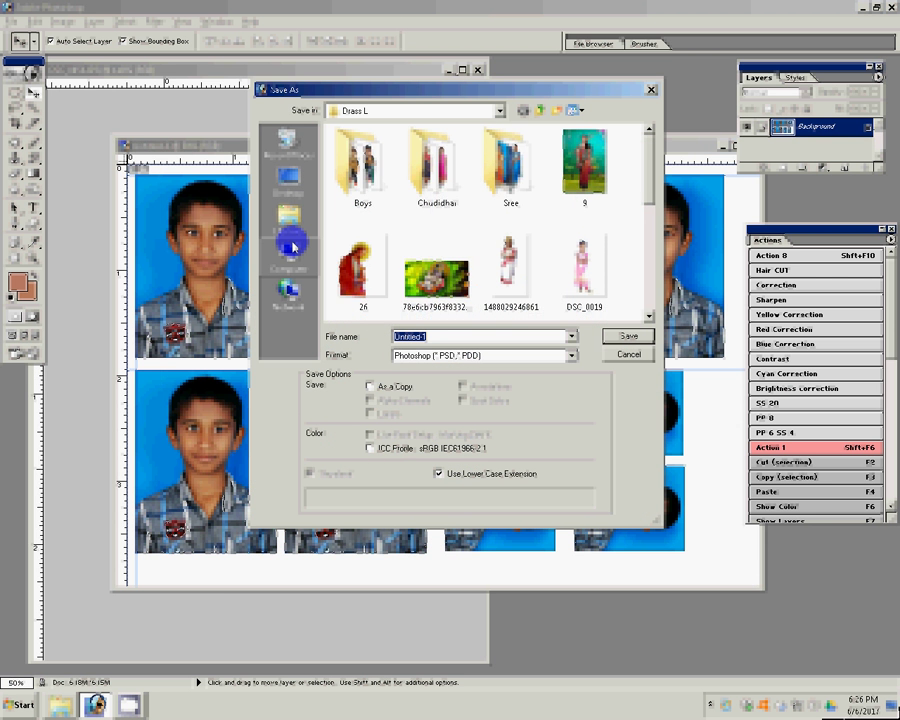
click(291, 245)
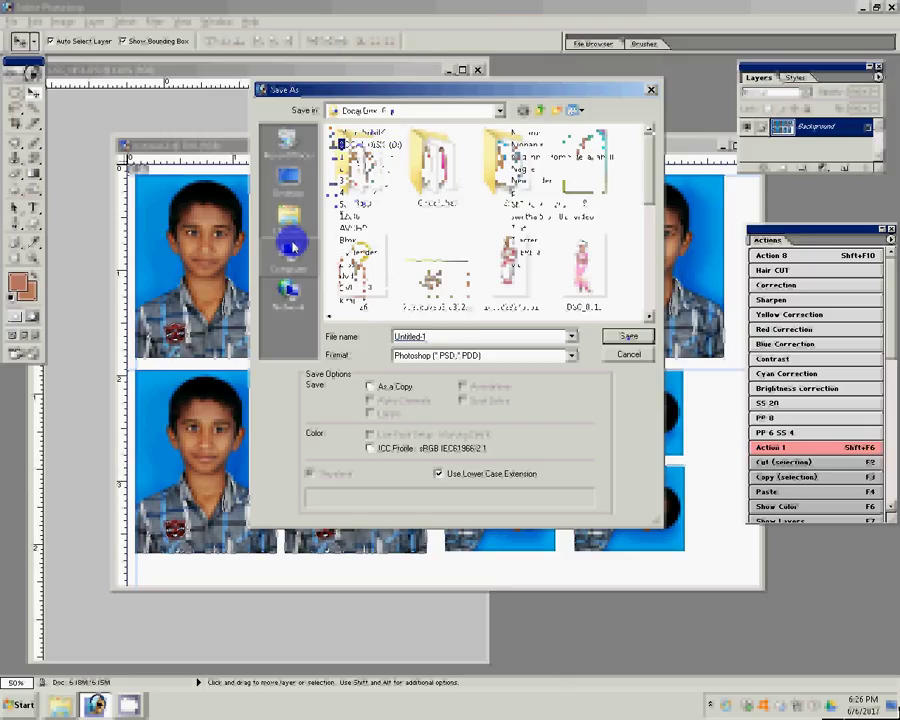
click(630, 337)
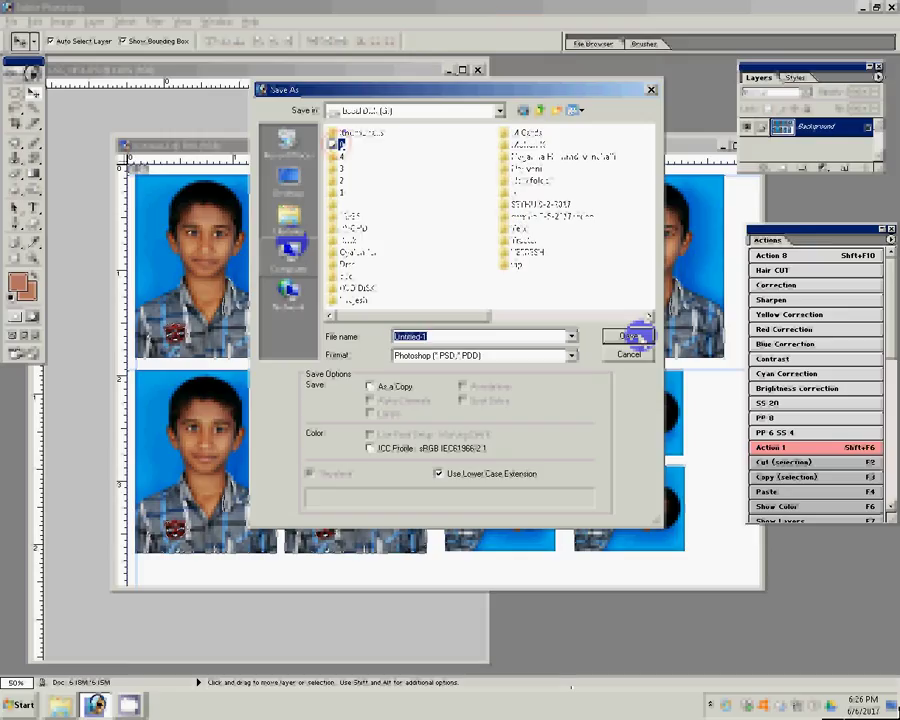
click(634, 338)
key(Tab)
key(alt+Down)
key(Down)
key(Down)
key(Down)
key(Return)
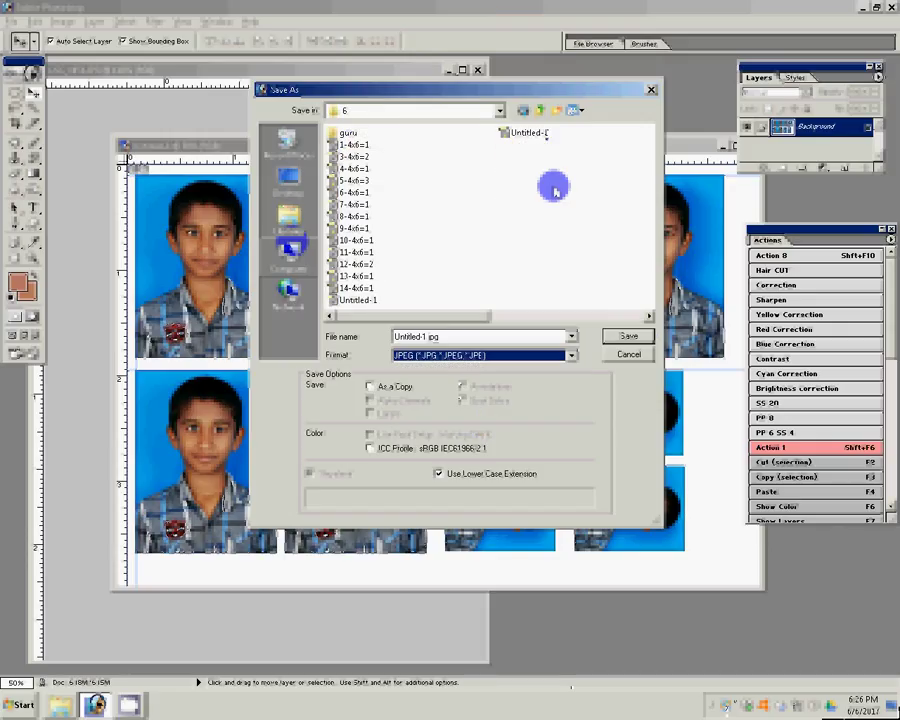
Switch the folder view to Thumbnails and name the file 15-4x6=1
click(582, 112)
click(602, 125)
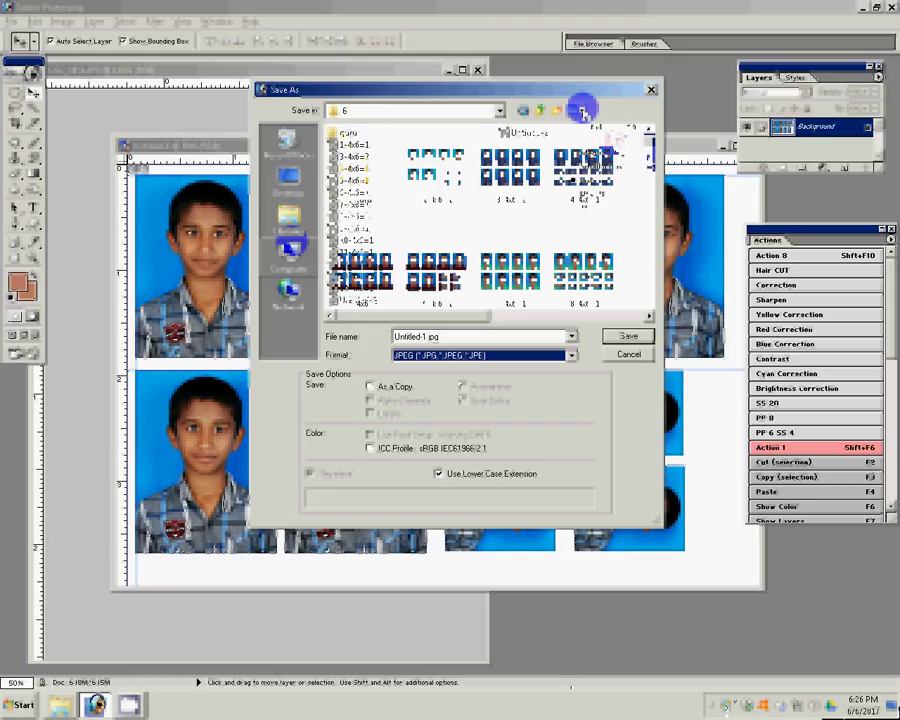
scroll(645, 253, down, 3)
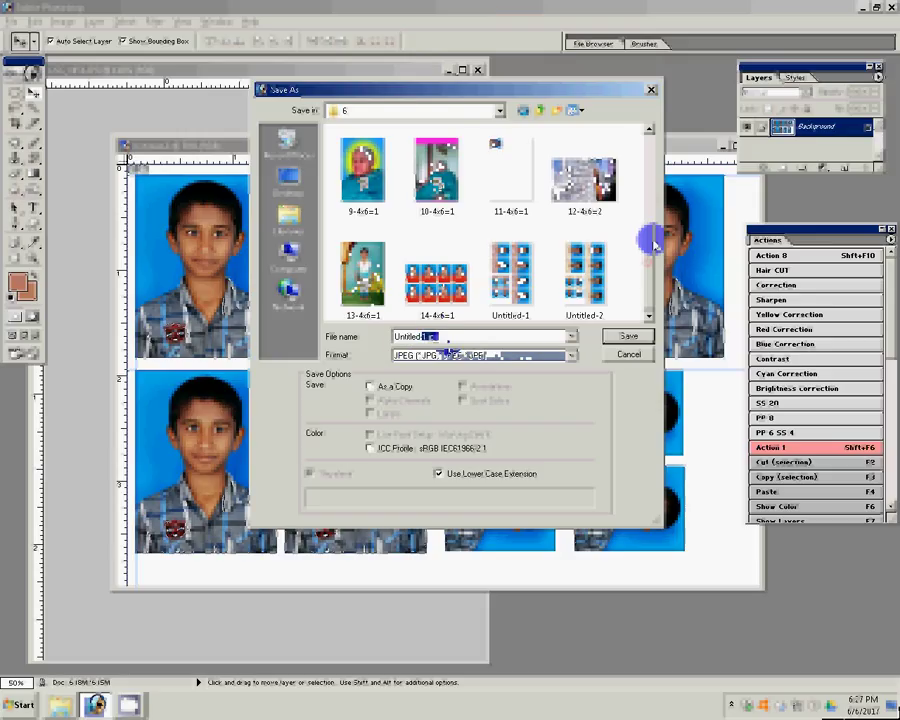
double_click(447, 340)
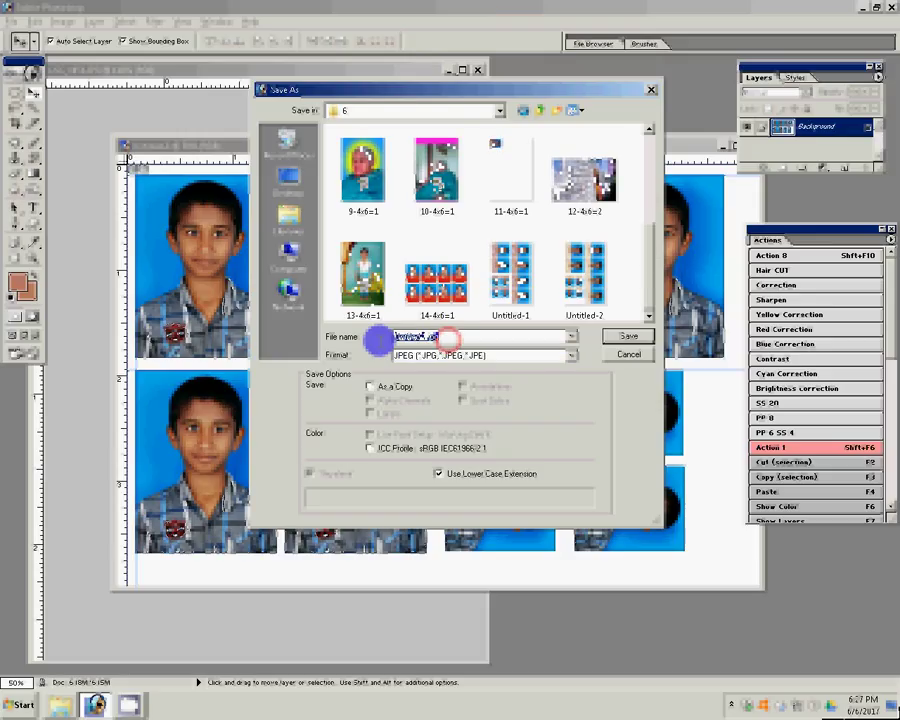
text(15)
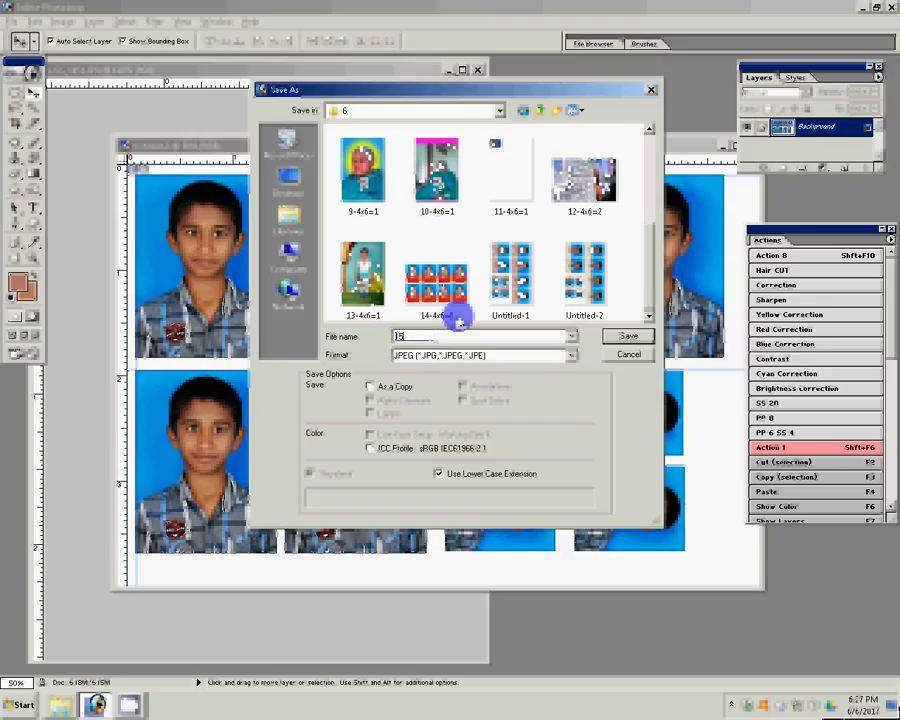
text(-4x)
text(6=1)
Save 15-4x6=1 as a JPEG at quality 12 (Maximum)
key(Return)
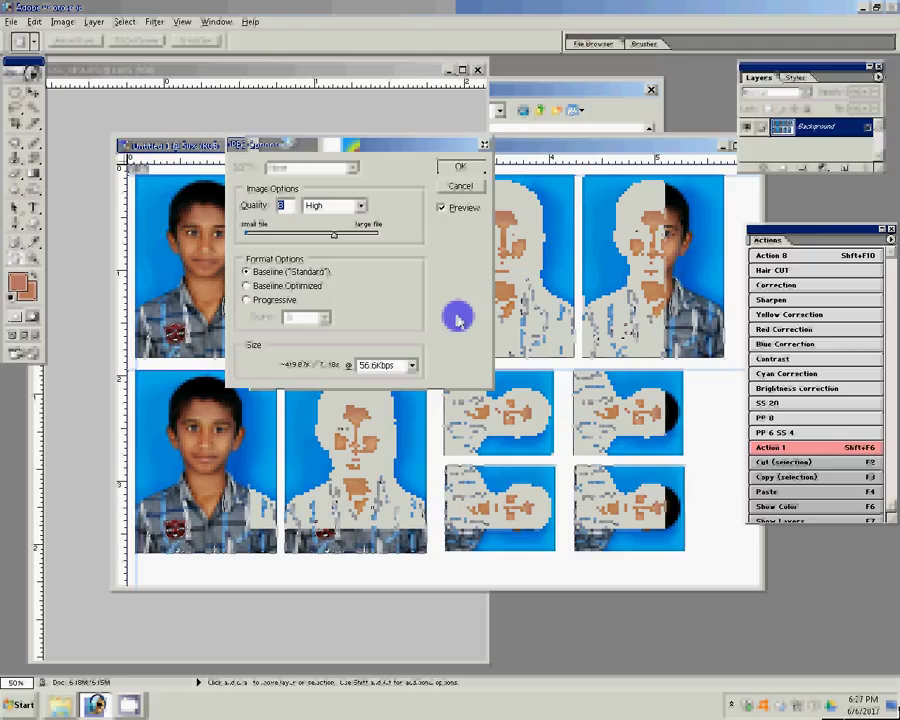
text(12)
key(Return)
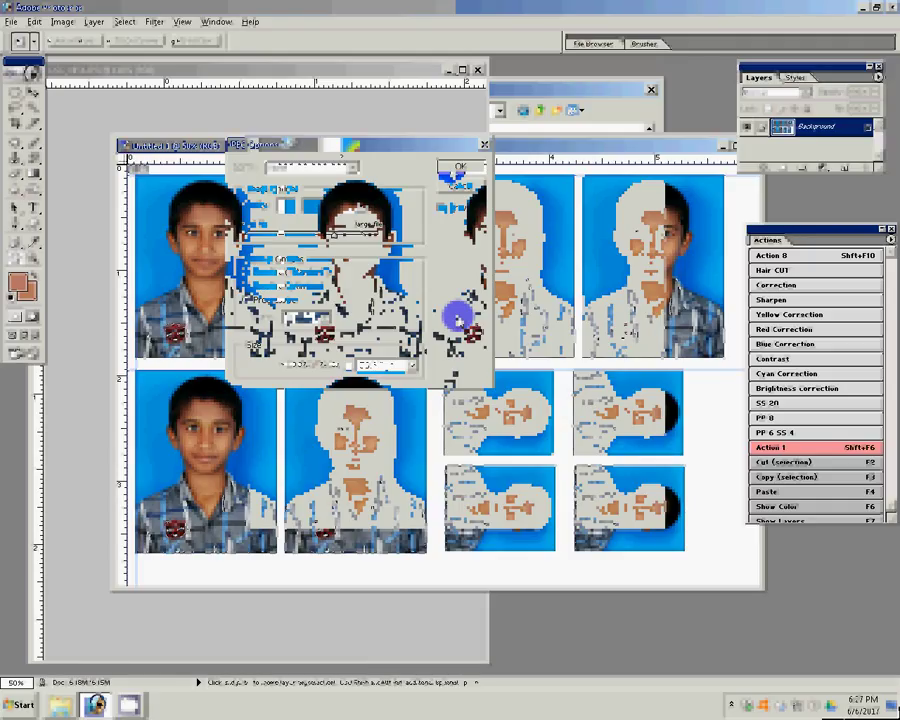